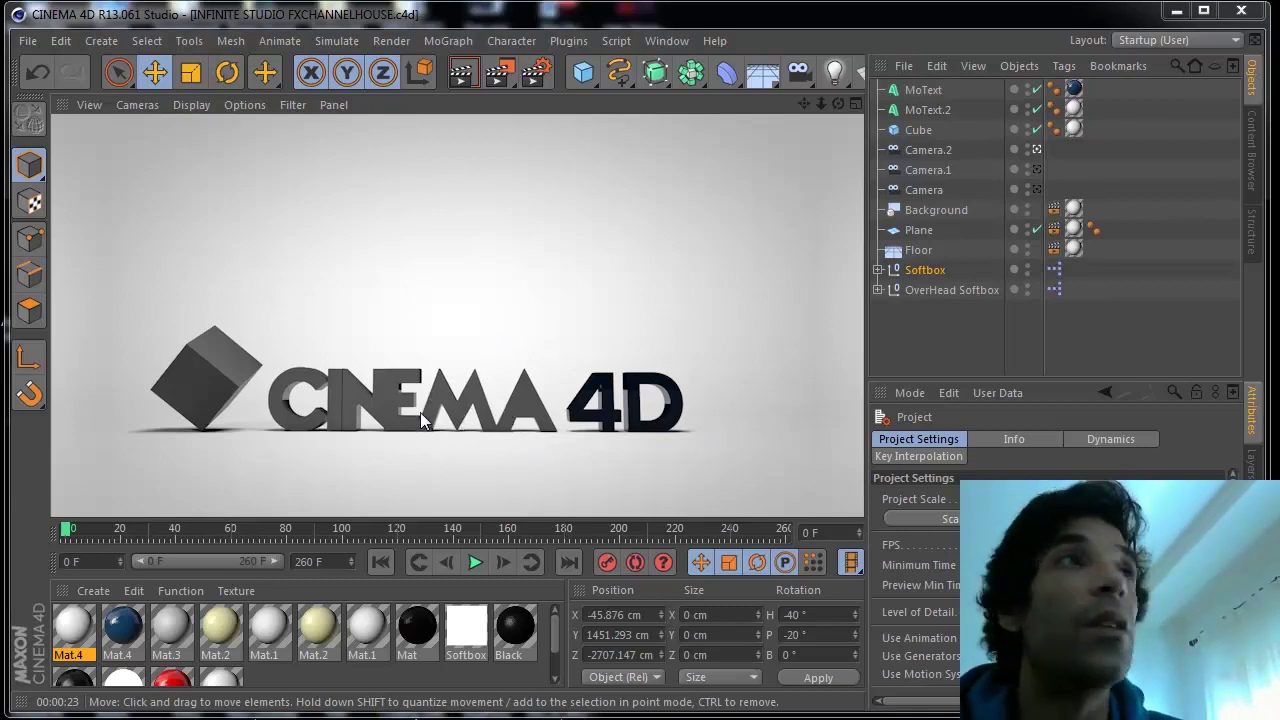
# Step: Start a new scene with an infinite Floor and a Background, then test-render it from a tilted view
pyautogui.click(28, 40)
pyautogui.click(40, 63)
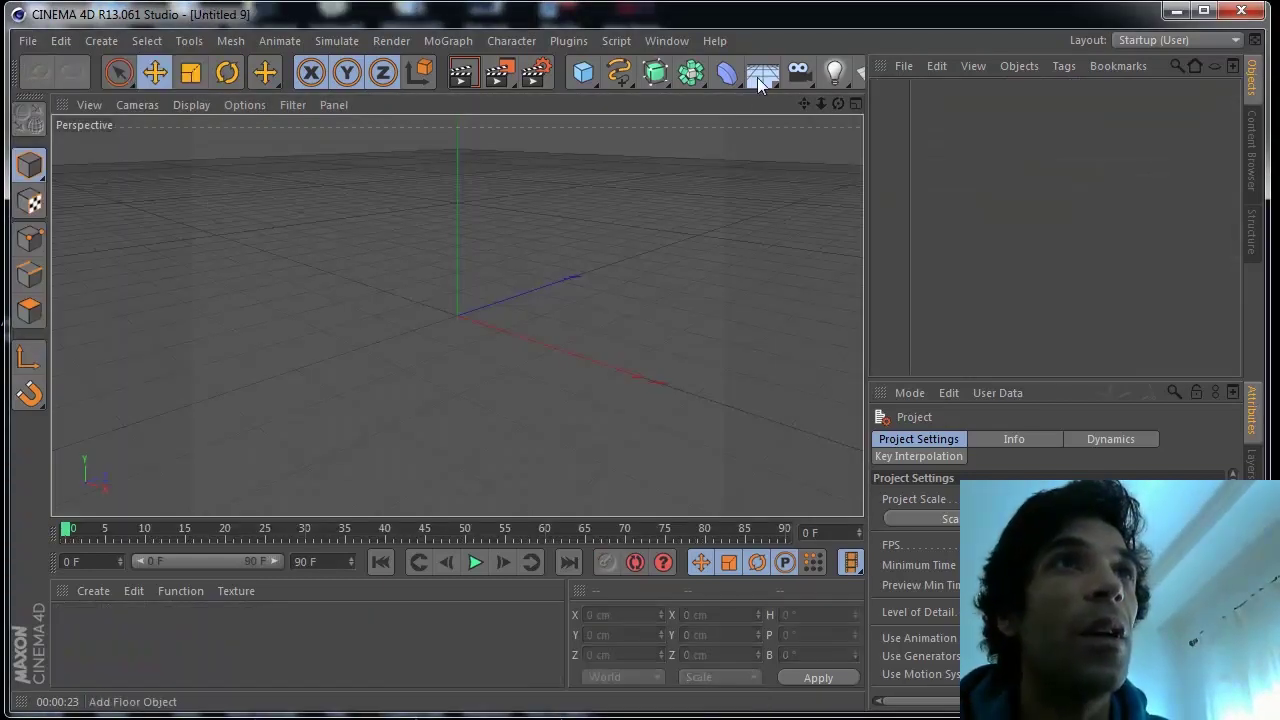
pyautogui.moveTo(762, 75); pyautogui.dragTo(821, 103)
pyautogui.moveTo(762, 75); pyautogui.dragTo(841, 240)
pyautogui.moveTo(838, 104); pyautogui.dragTo(798, 75)
pyautogui.click(461, 73)
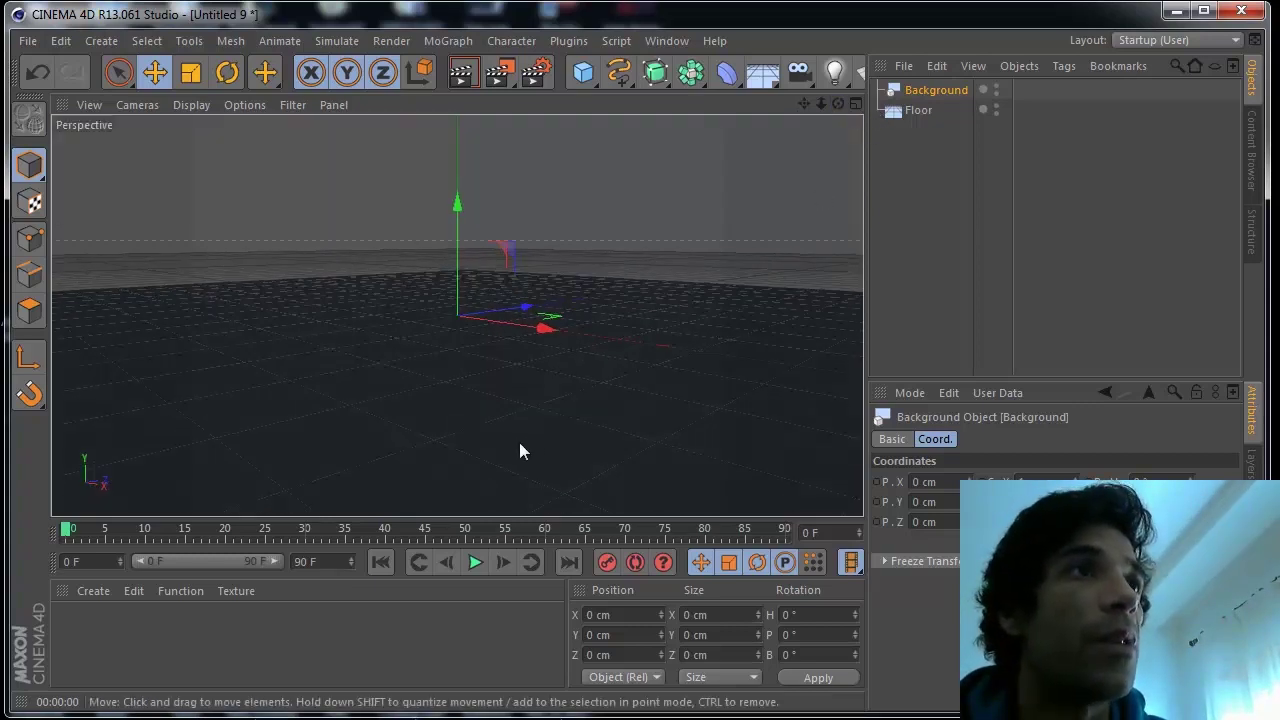
# Step: Create a new material Mat with a 2D - Circular gradient shader in its Color channel
pyautogui.doubleClick(84, 626)
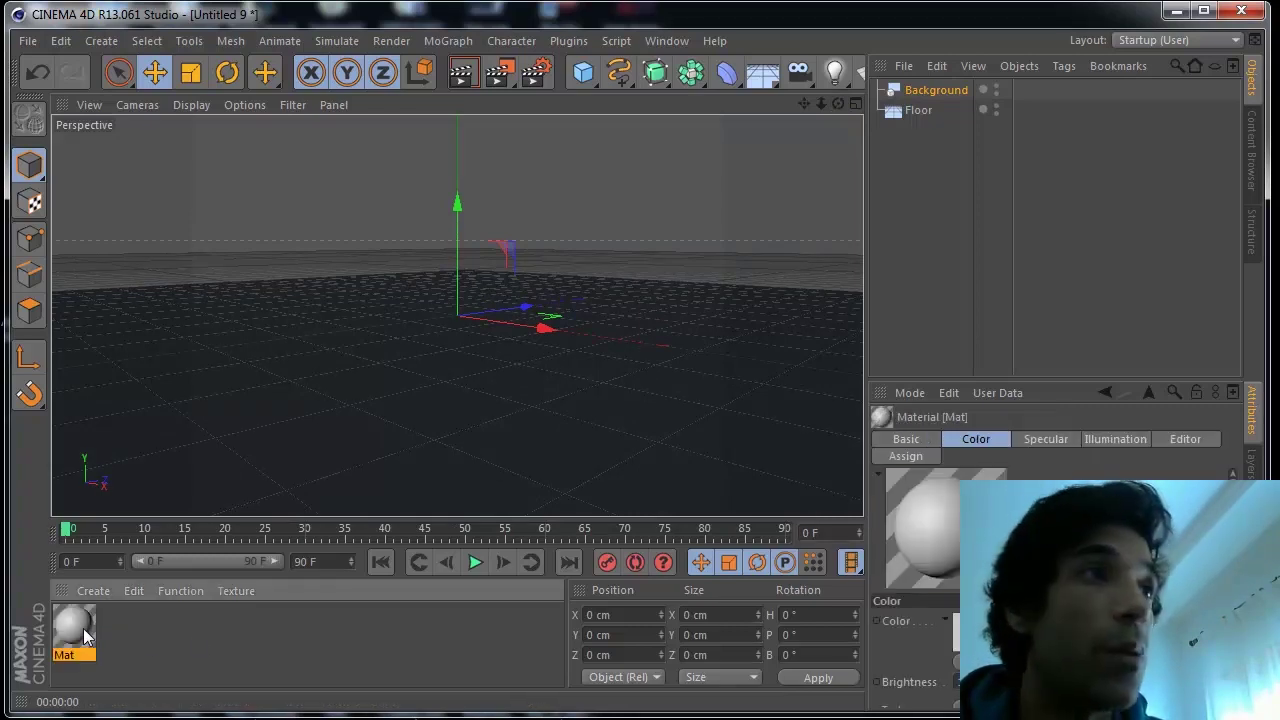
pyautogui.doubleClick(76, 628)
pyautogui.moveTo(562, 101); pyautogui.dragTo(575, 86)
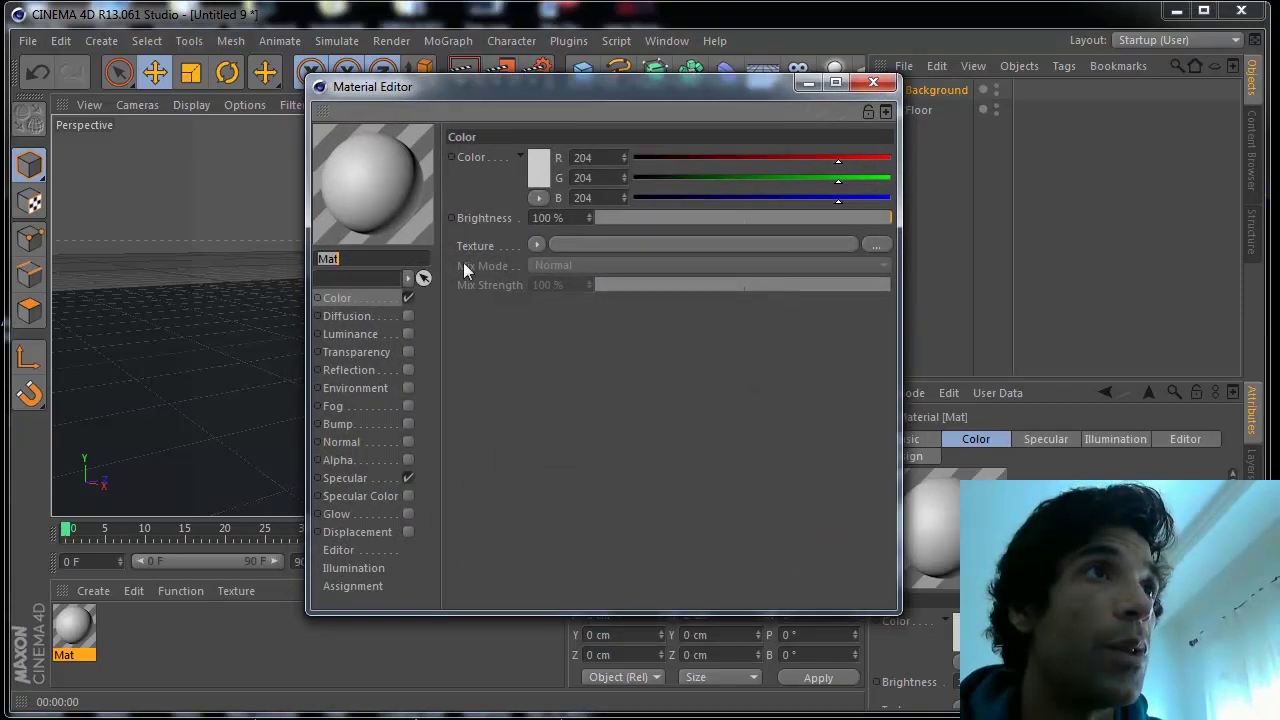
pyautogui.click(380, 297)
pyautogui.click(536, 246)
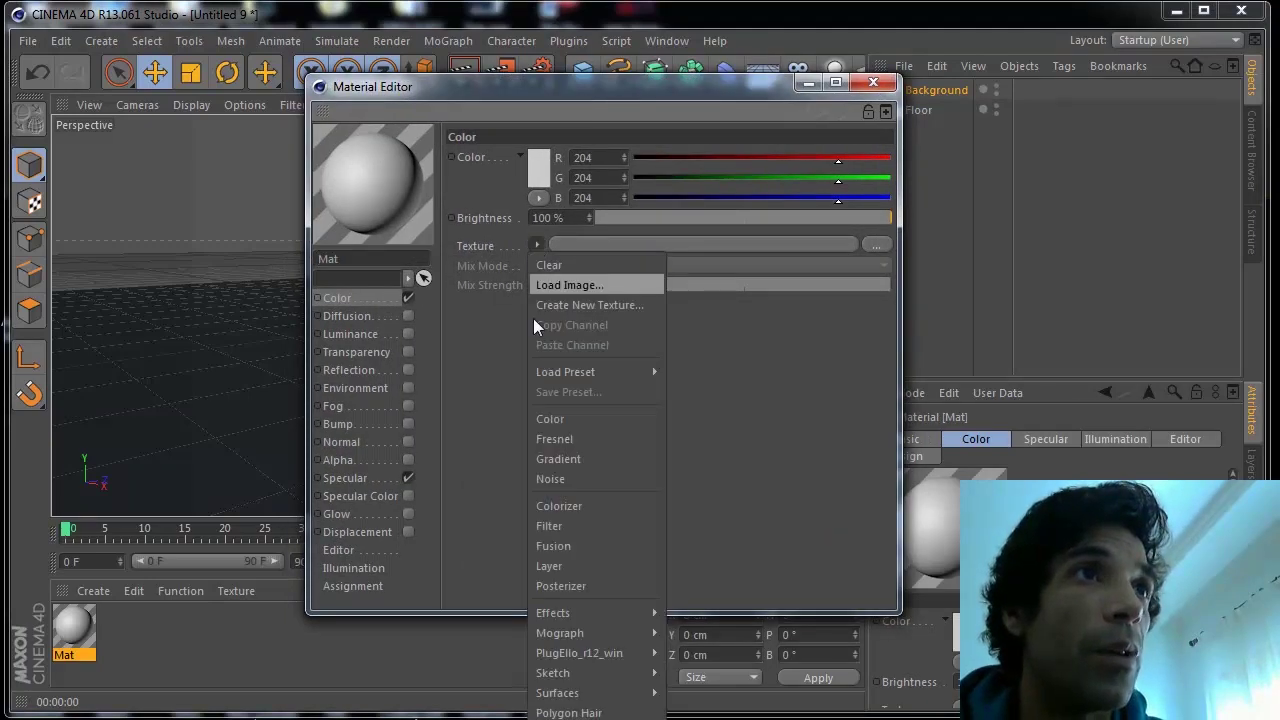
pyautogui.click(563, 455)
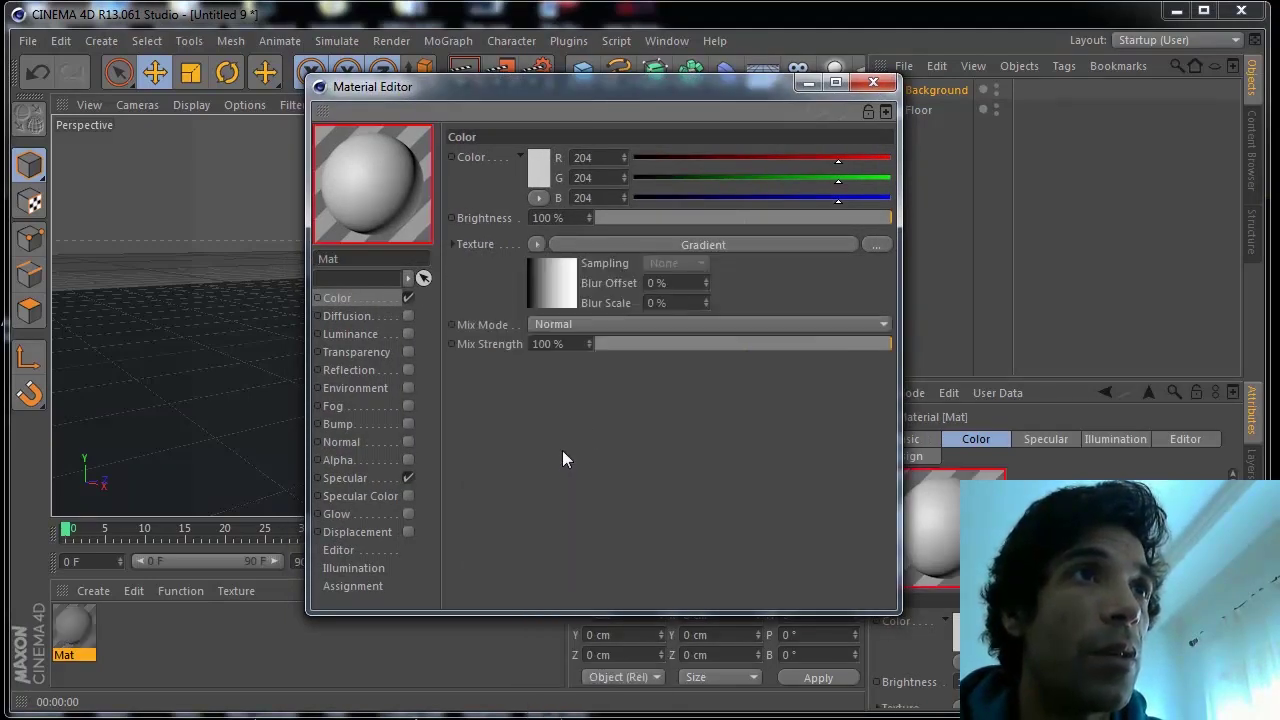
pyautogui.click(633, 244)
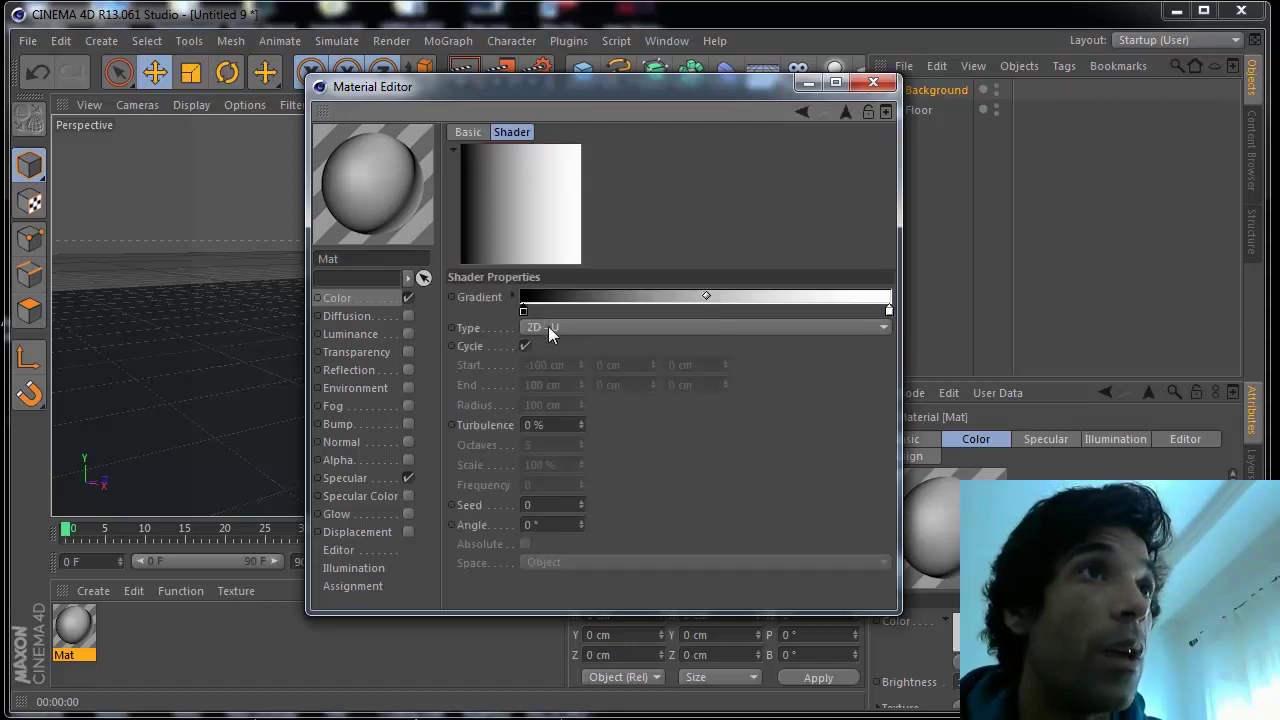
pyautogui.click(548, 328)
pyautogui.click(579, 433)
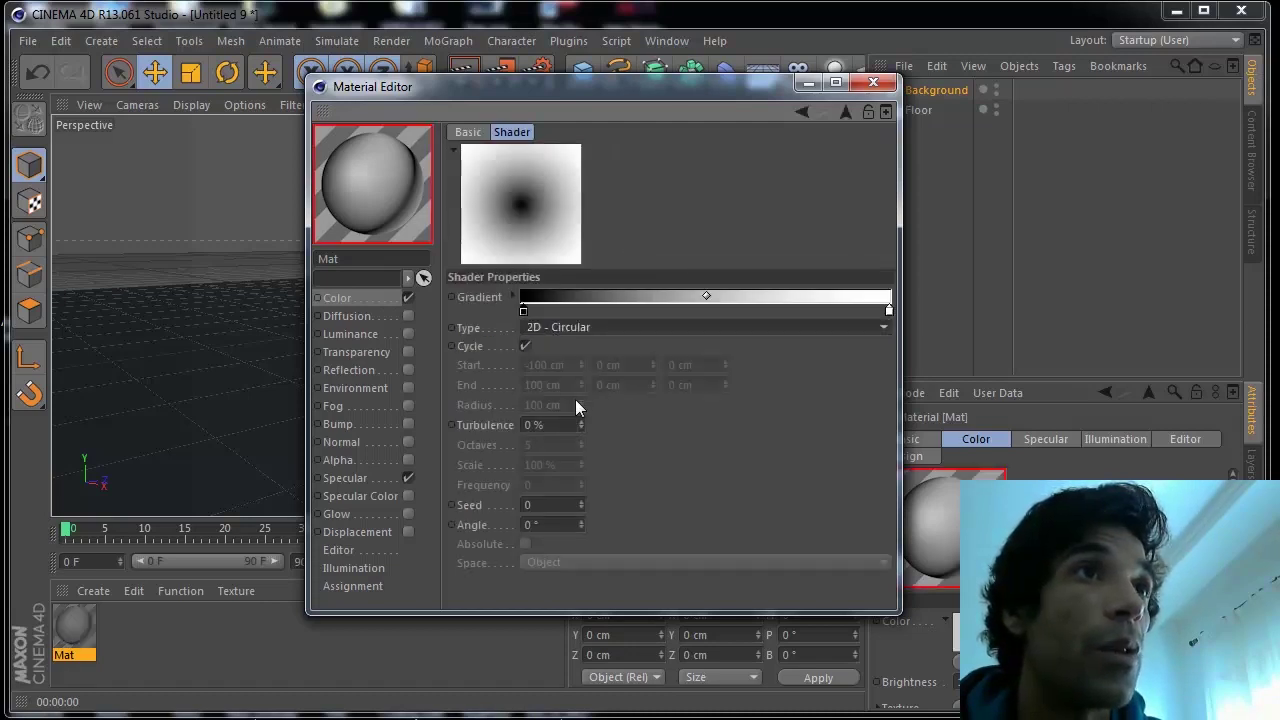
# Step: Recolour the gradient's ends to light grey and mid grey, then close the material editor
pyautogui.doubleClick(523, 313)
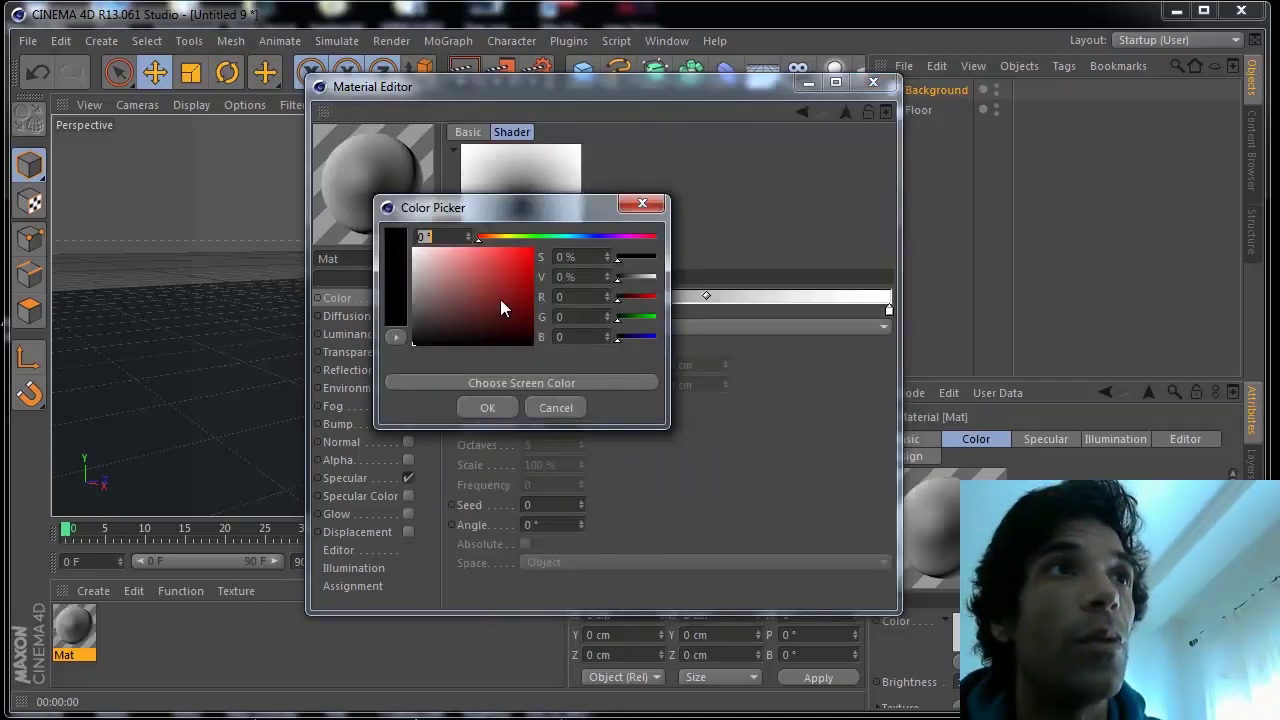
pyautogui.moveTo(431, 267)
pyautogui.mouseDown()
pyautogui.moveTo(411, 254)
pyautogui.moveTo(411, 268)
pyautogui.mouseUp()
pyautogui.click(484, 408)
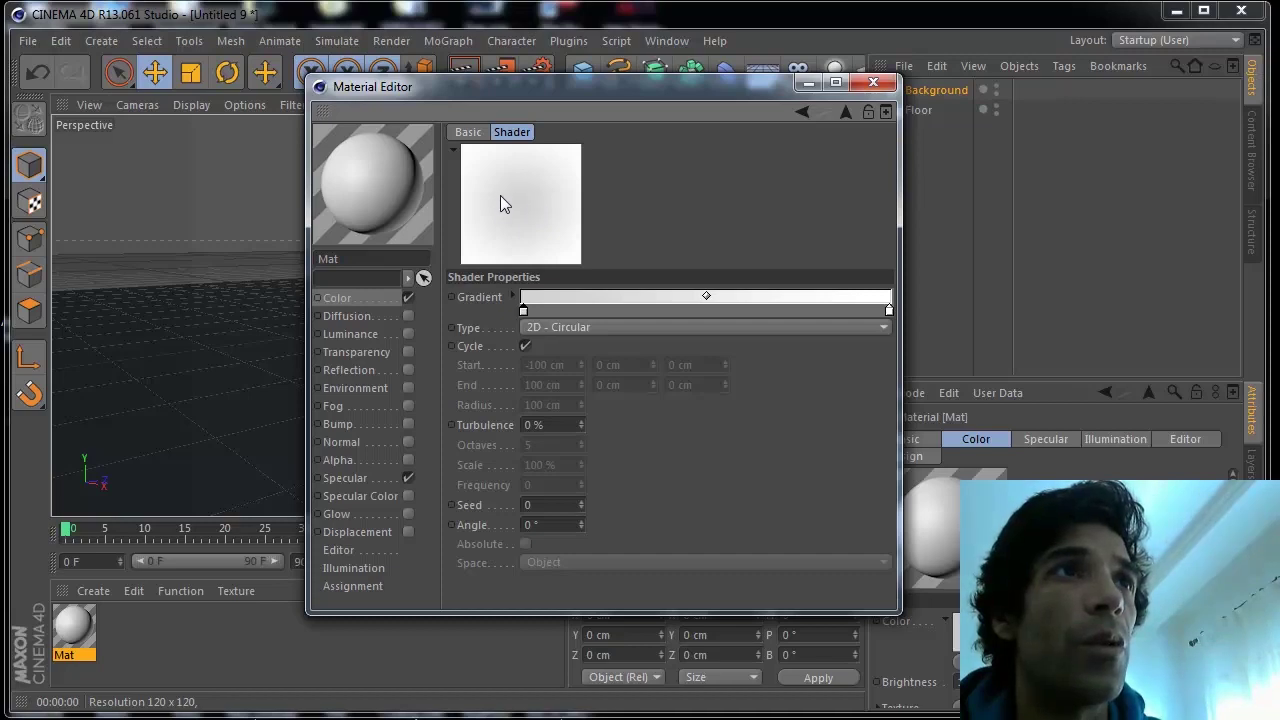
pyautogui.doubleClick(889, 311)
pyautogui.moveTo(869, 303); pyautogui.dragTo(778, 297)
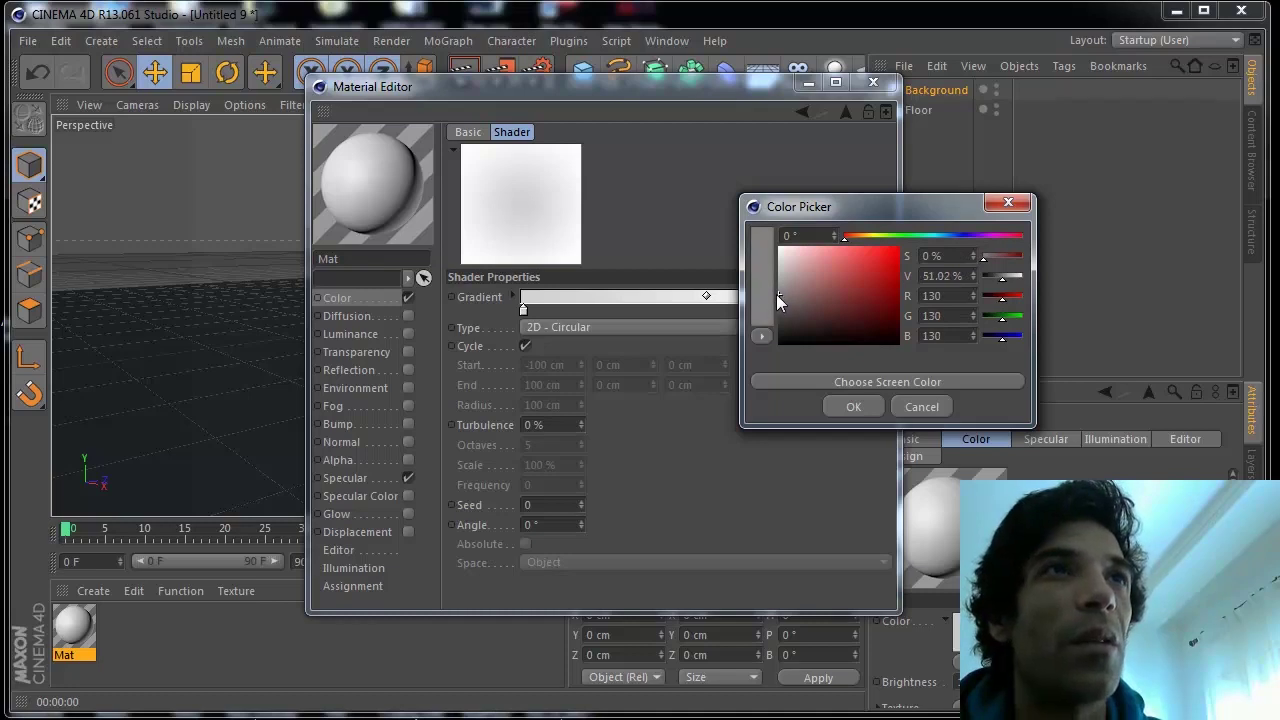
pyautogui.click(831, 409)
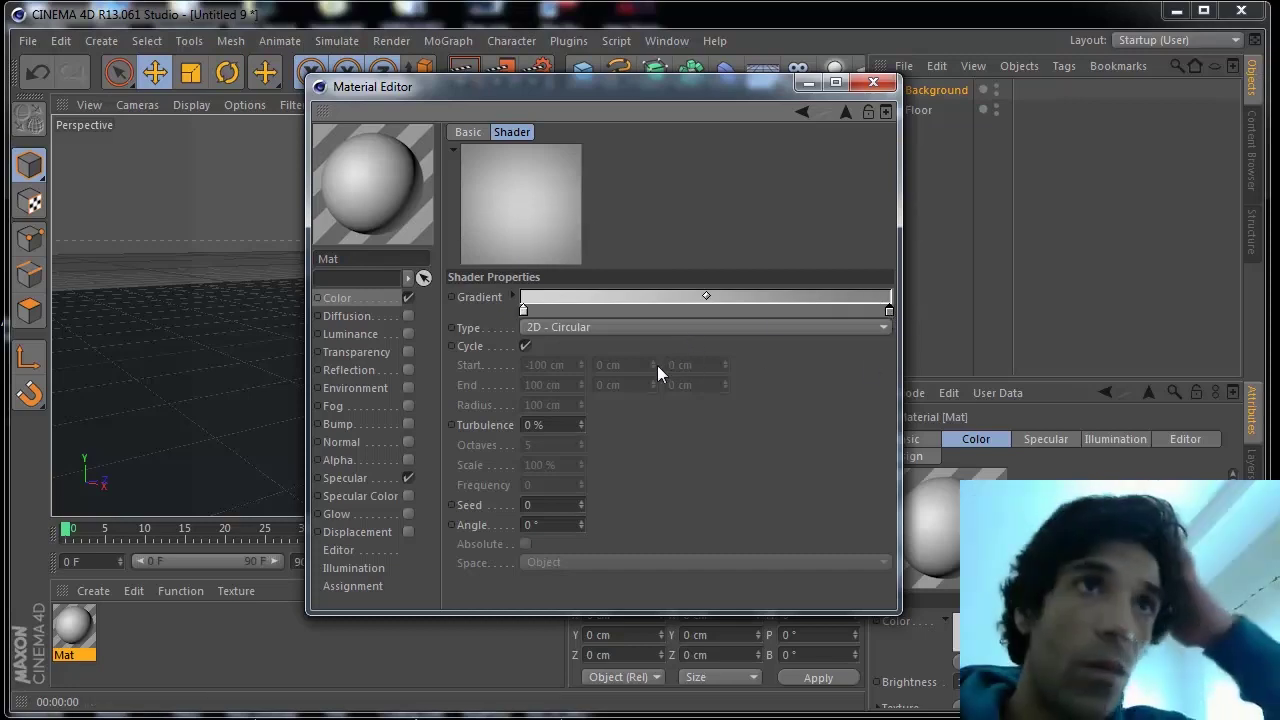
pyautogui.click(867, 85)
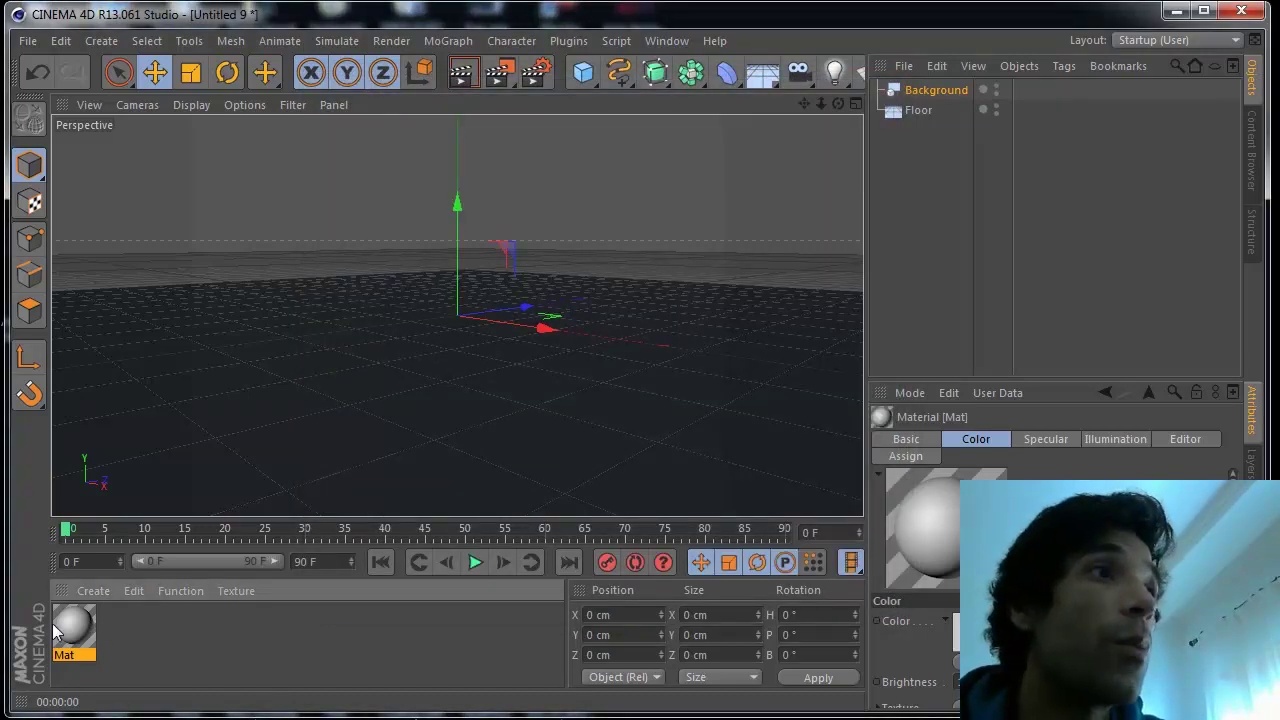
# Step: Apply the Mat gradient to the Background and Floor, render a preview, and select Background
pyautogui.moveTo(75, 628); pyautogui.dragTo(1021, 109)
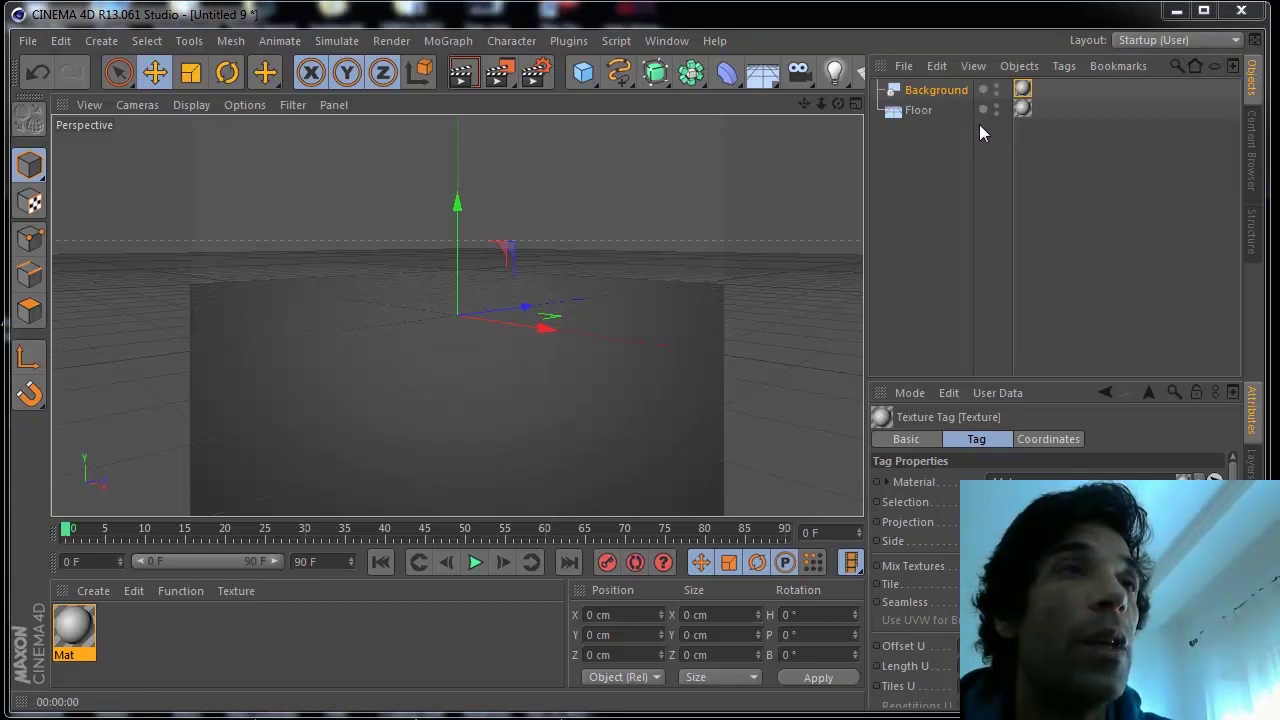
pyautogui.click(465, 76)
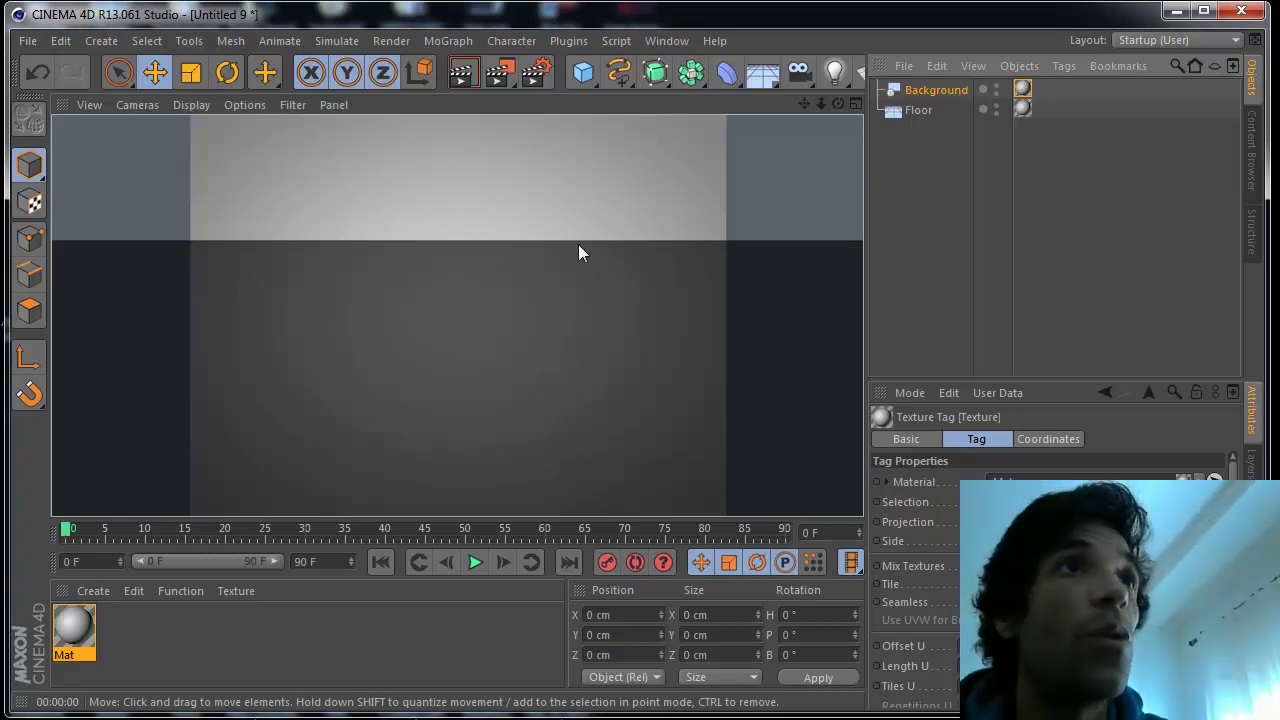
pyautogui.click(935, 89)
# Step: Add a Compositing tag to Background, copy it onto Floor, and render the seamless backdrop
pyautogui.rightClick(933, 88)
pyautogui.moveTo(955, 101)
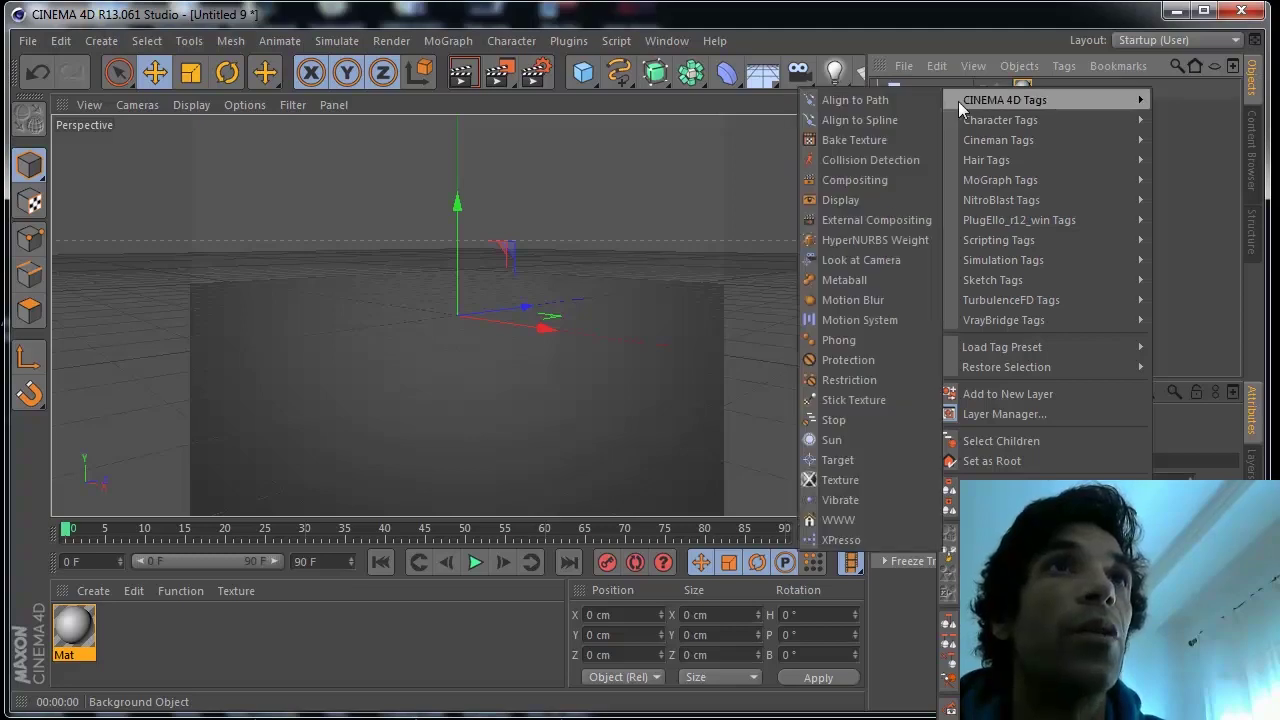
pyautogui.click(864, 181)
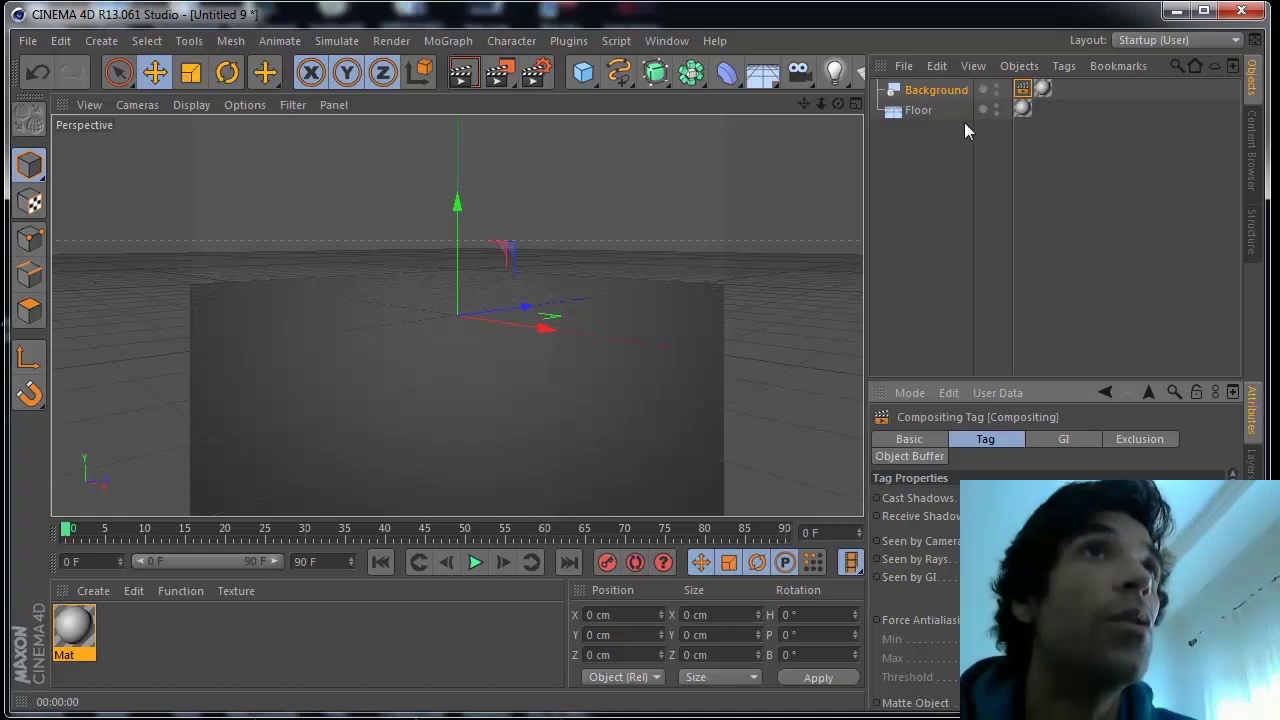
pyautogui.keyDown('ctrl'); pyautogui.moveTo(1022, 89); pyautogui.dragTo(1015, 112); pyautogui.keyUp('ctrl')
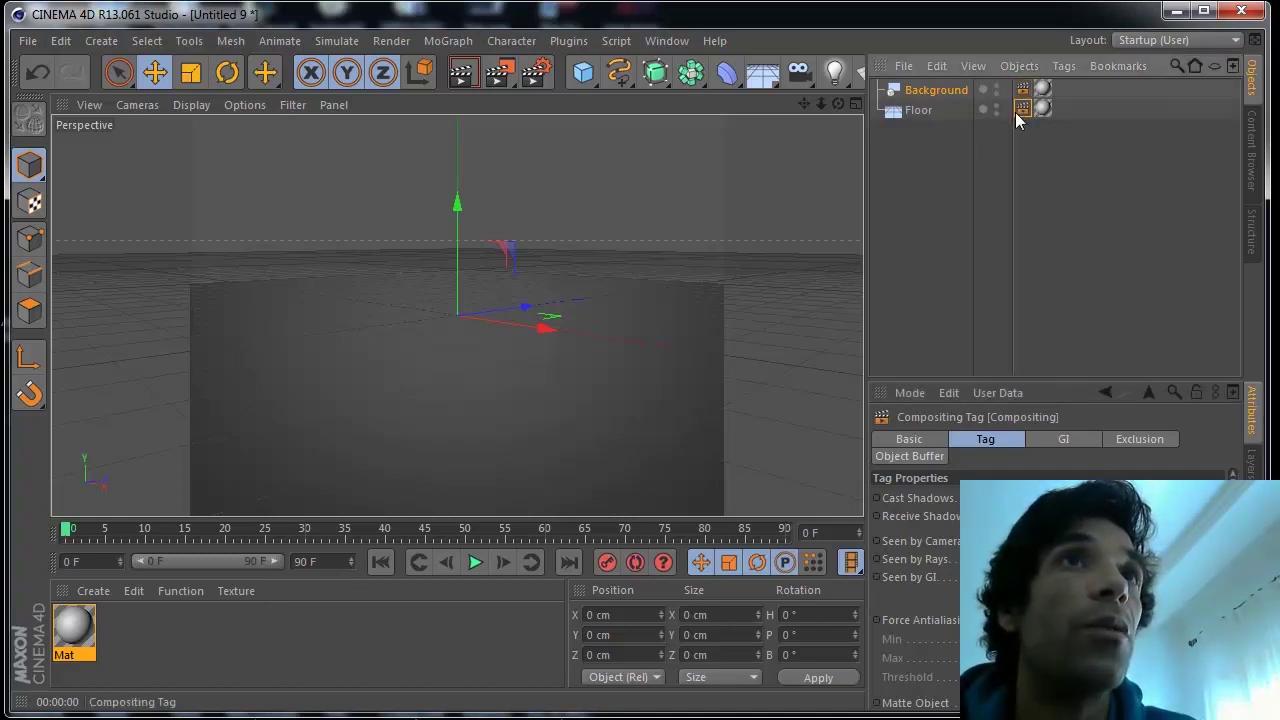
pyautogui.click(460, 79)
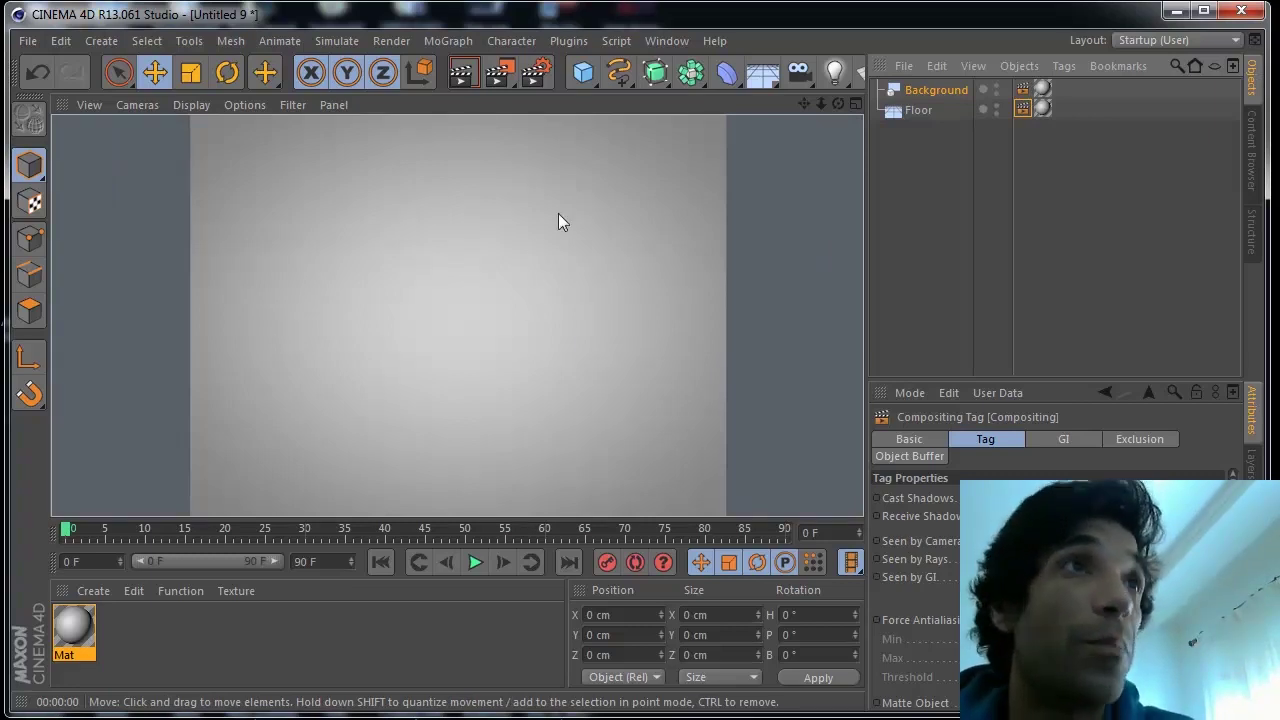
pyautogui.click(583, 72)
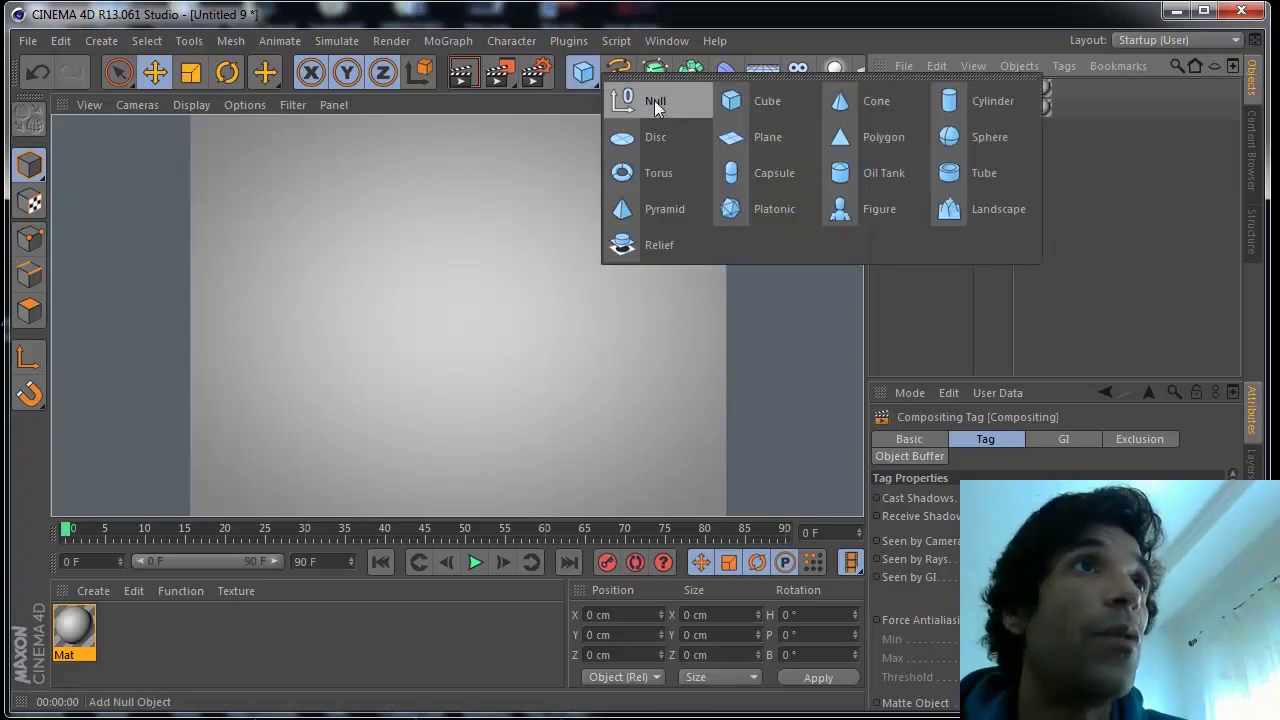
# Step: Add a Cube raised to Y 122.819 cm, test-render it, and open Render Settings
pyautogui.click(737, 104)
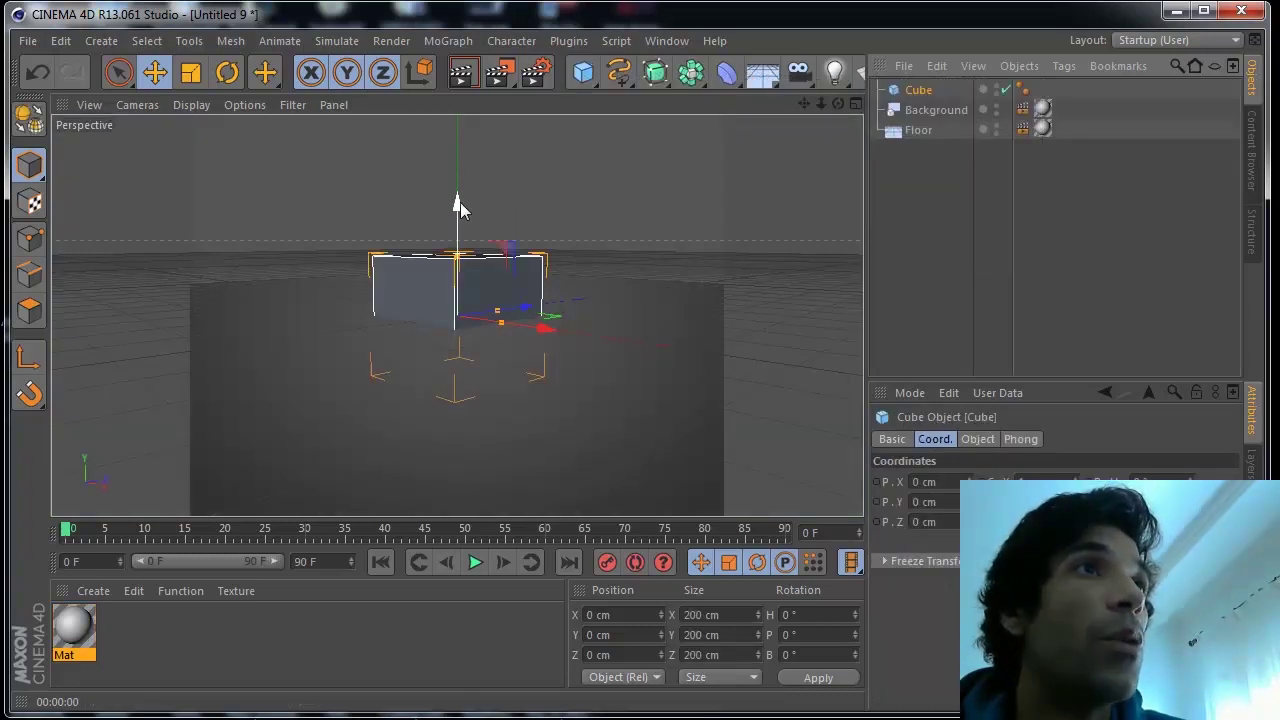
pyautogui.moveTo(457, 202); pyautogui.dragTo(486, 149)
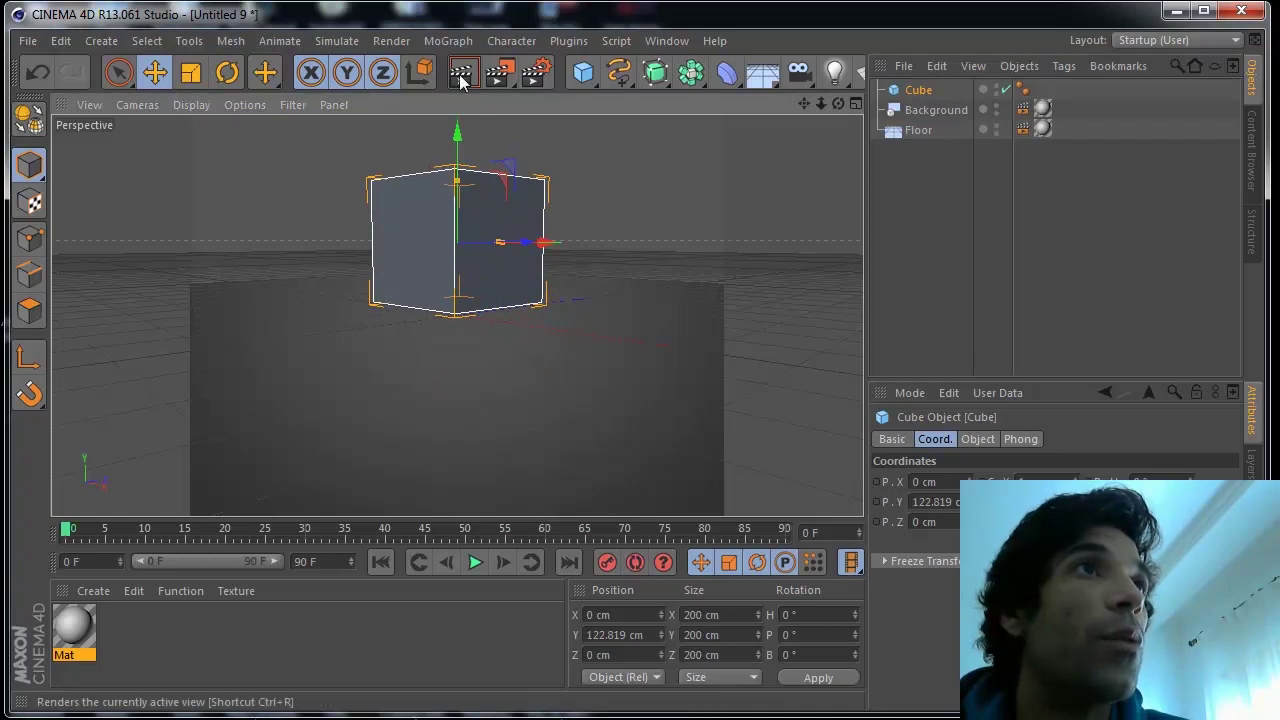
pyautogui.click(461, 78)
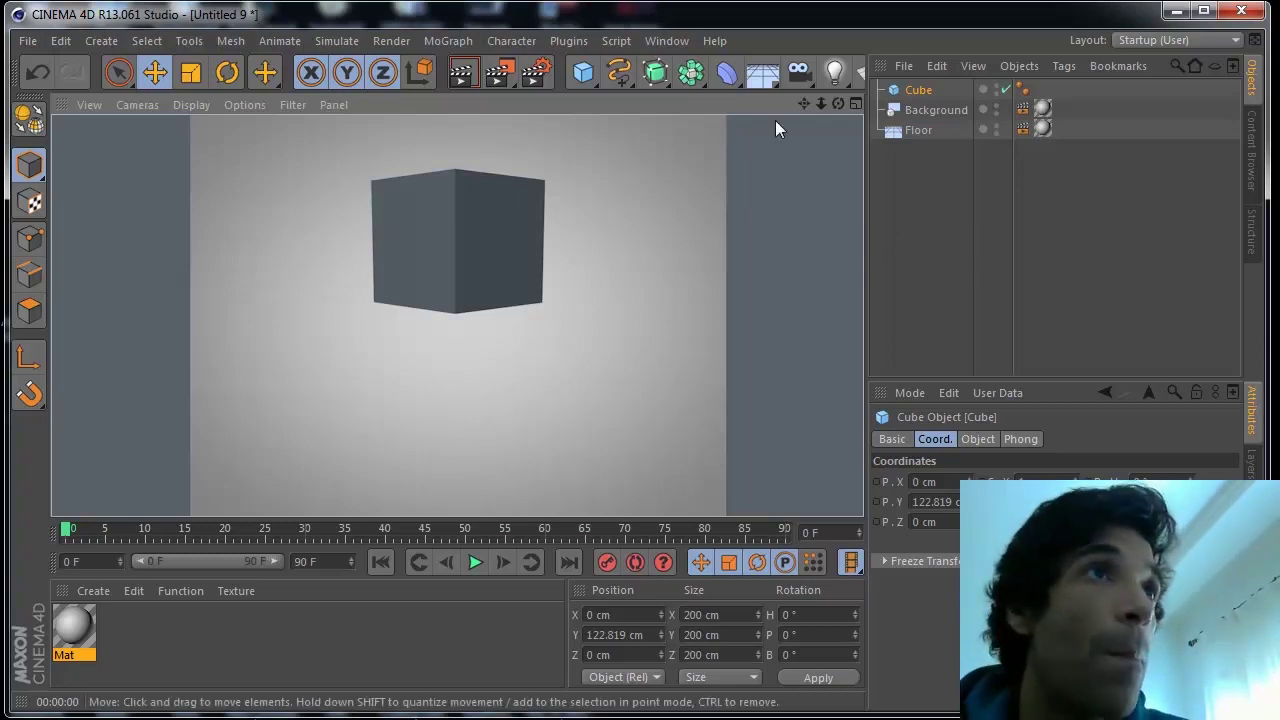
pyautogui.moveTo(820, 99); pyautogui.dragTo(751, 118)
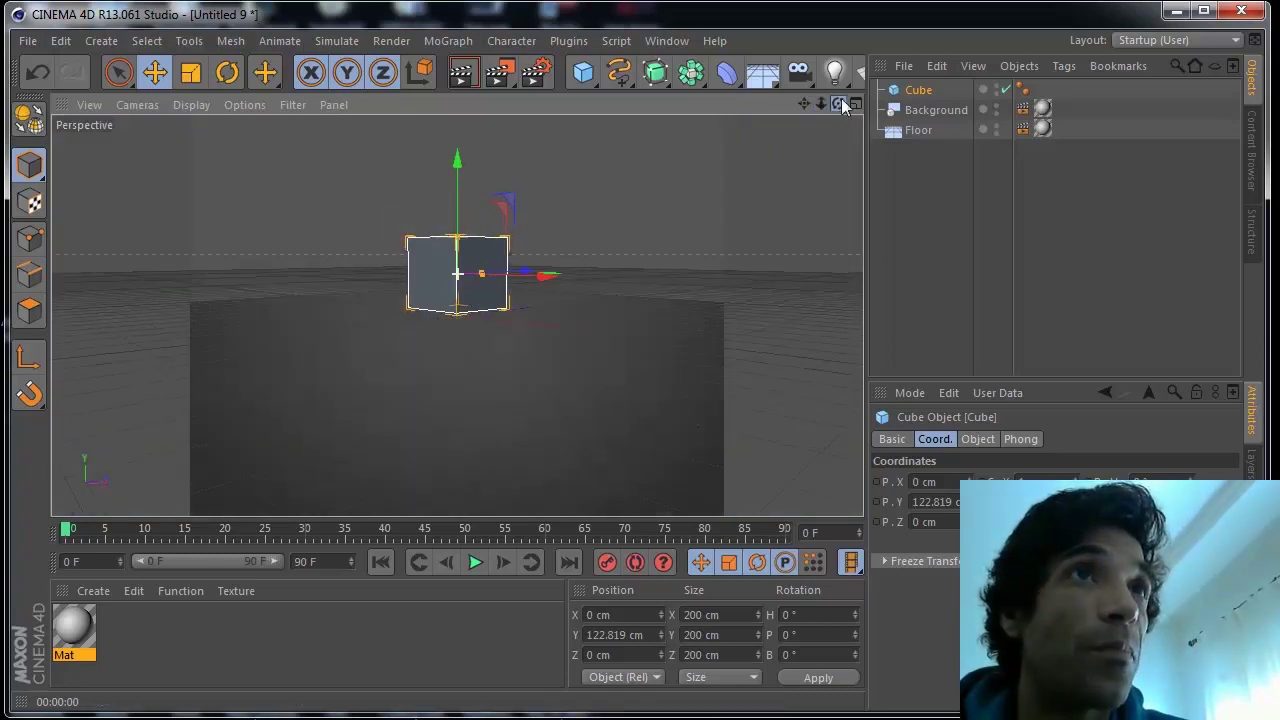
pyautogui.click(393, 41)
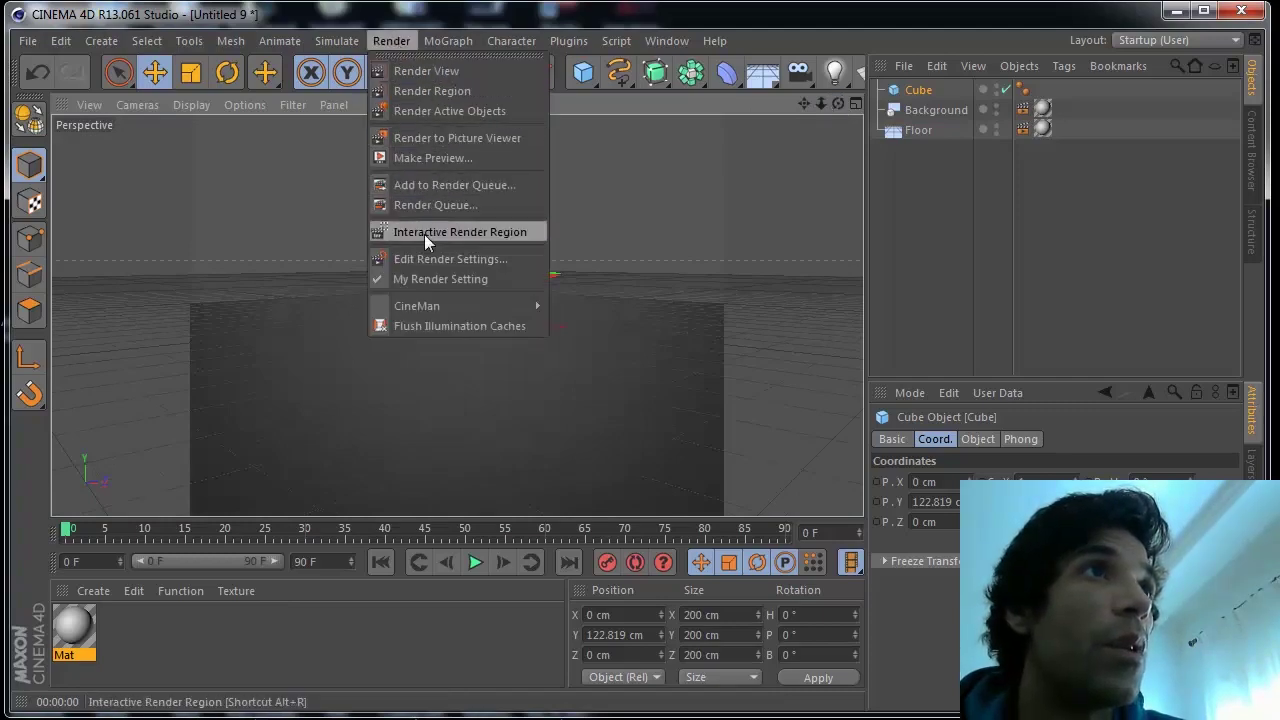
pyautogui.press('Escape')
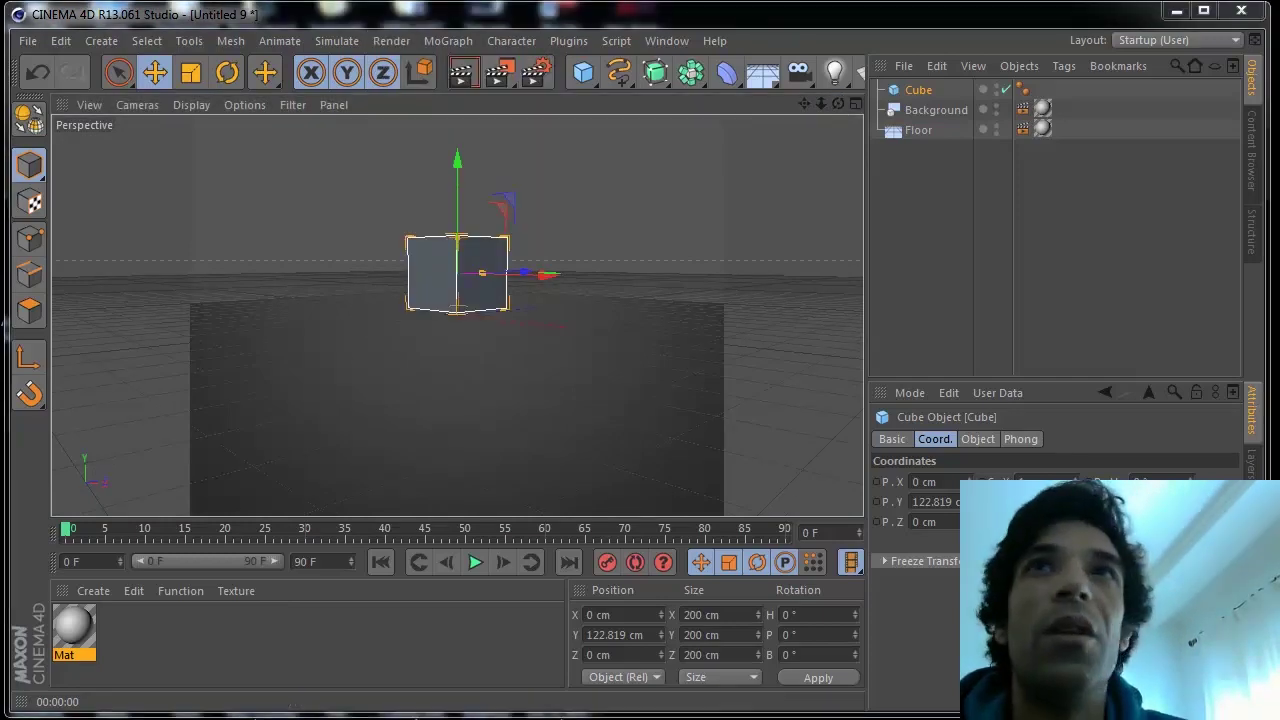
pyautogui.hotkey('ctrl', 'b')
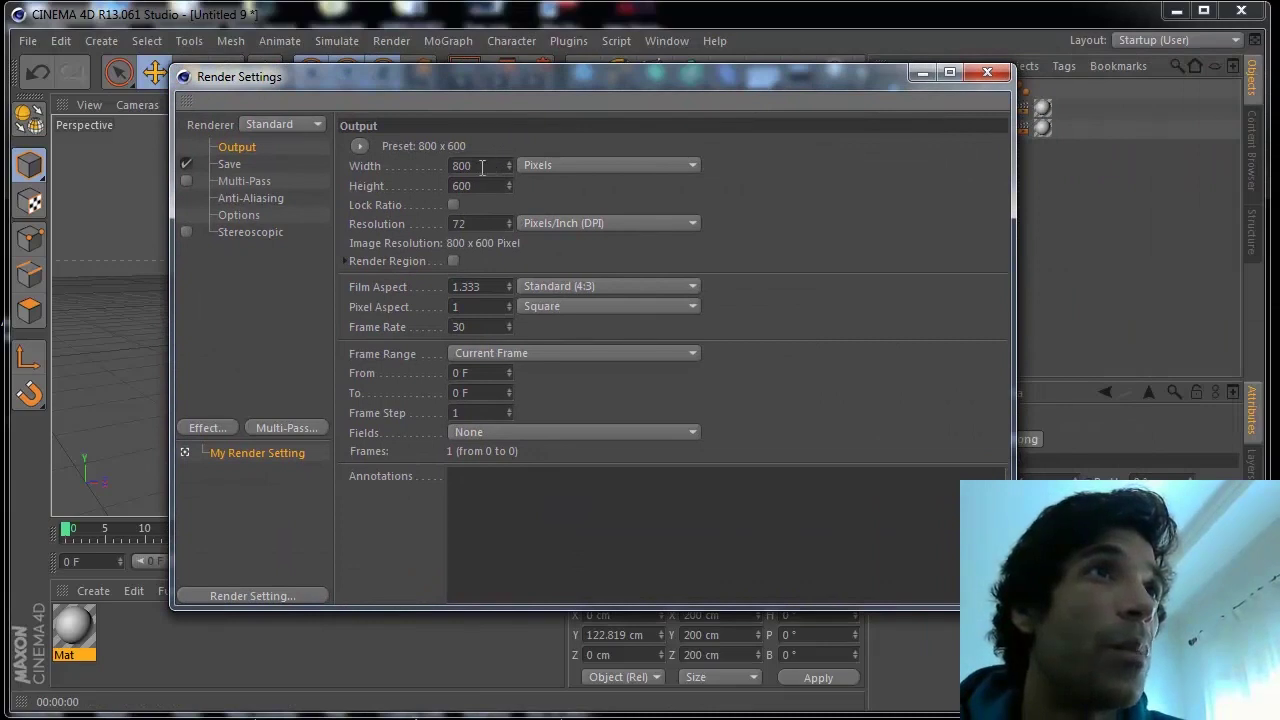
# Step: Set the render output size to 1280 x 720
pyautogui.doubleClick(481, 168)
pyautogui.write('1280')
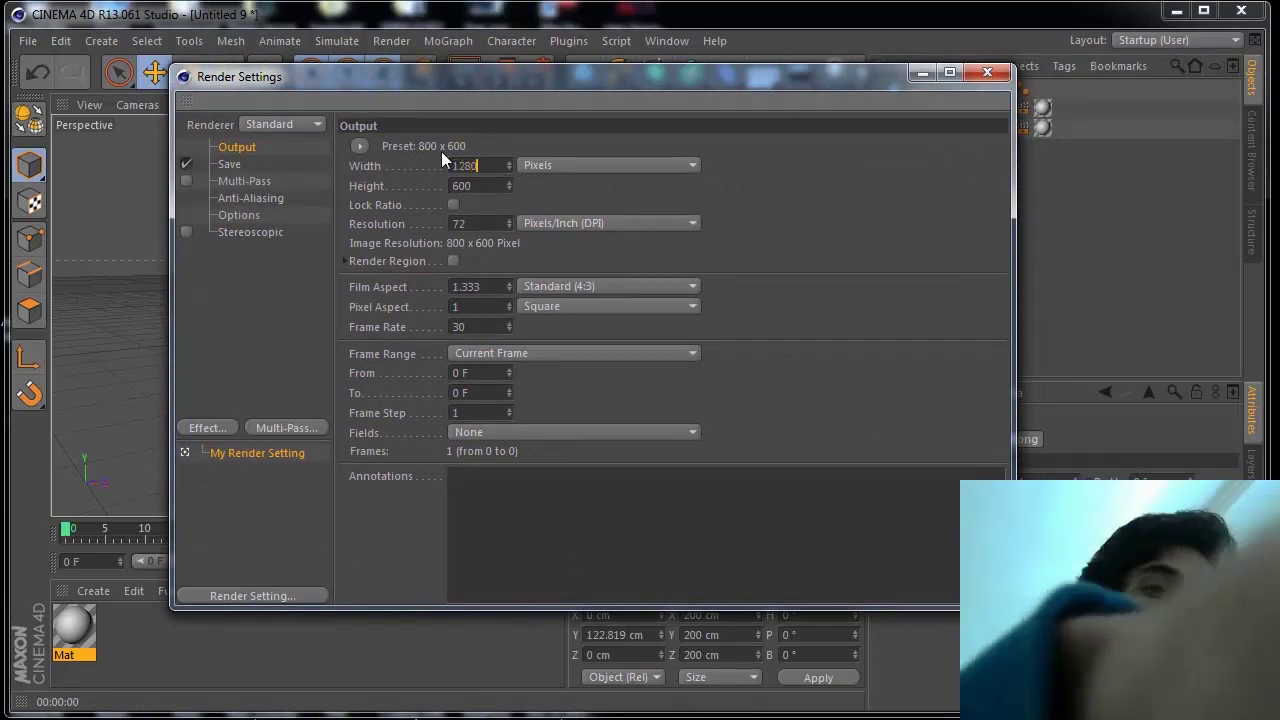
pyautogui.press('Tab')
pyautogui.write('72')
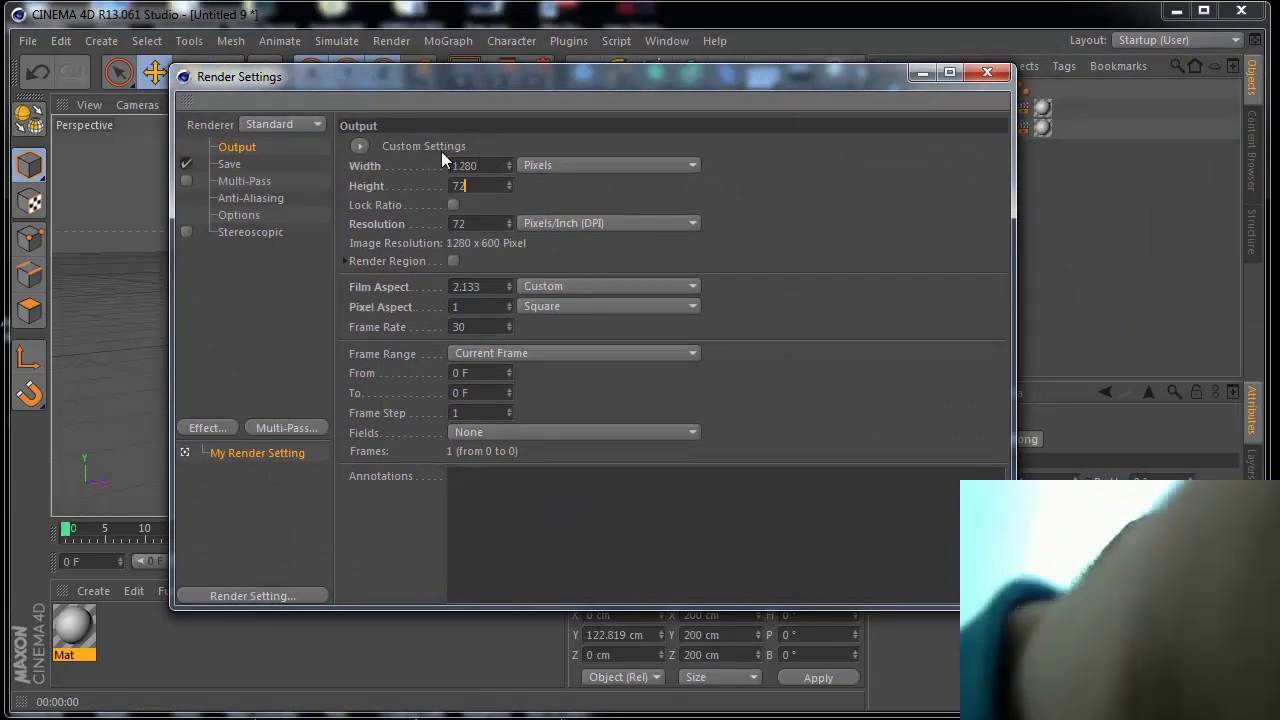
pyautogui.write('0')
pyautogui.press('Return')
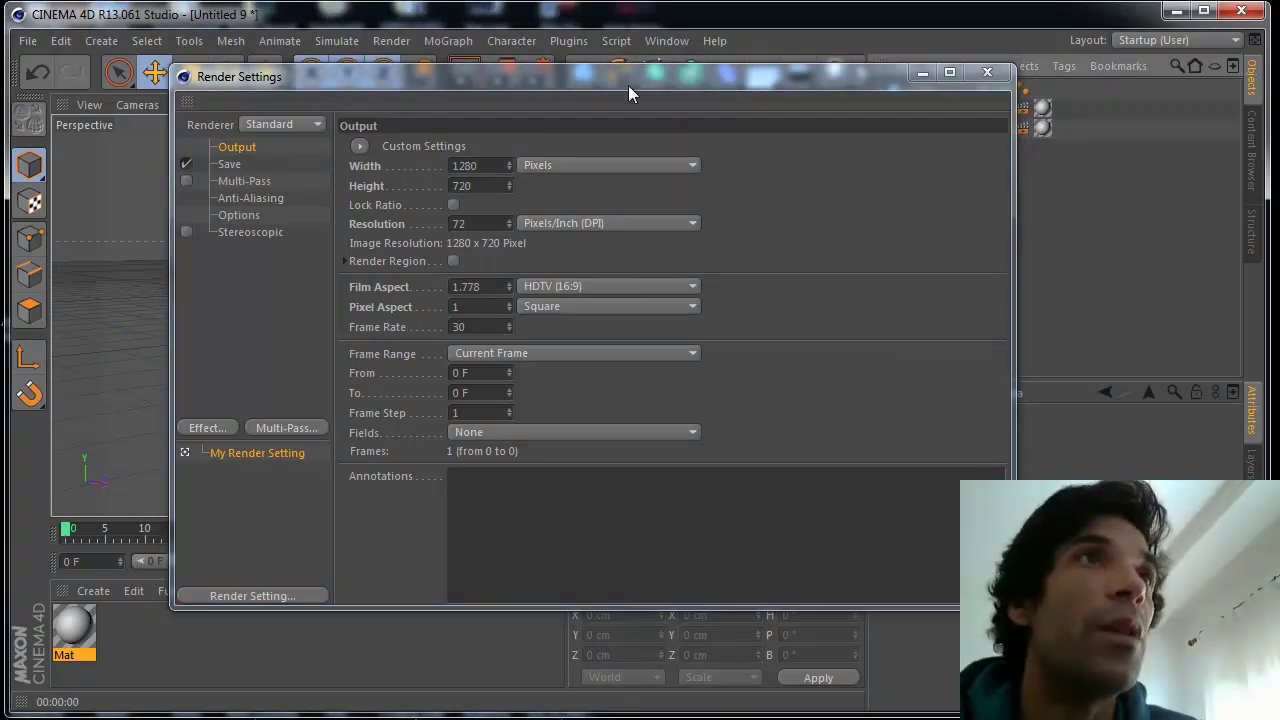
pyautogui.moveTo(628, 86); pyautogui.dragTo(685, 133)
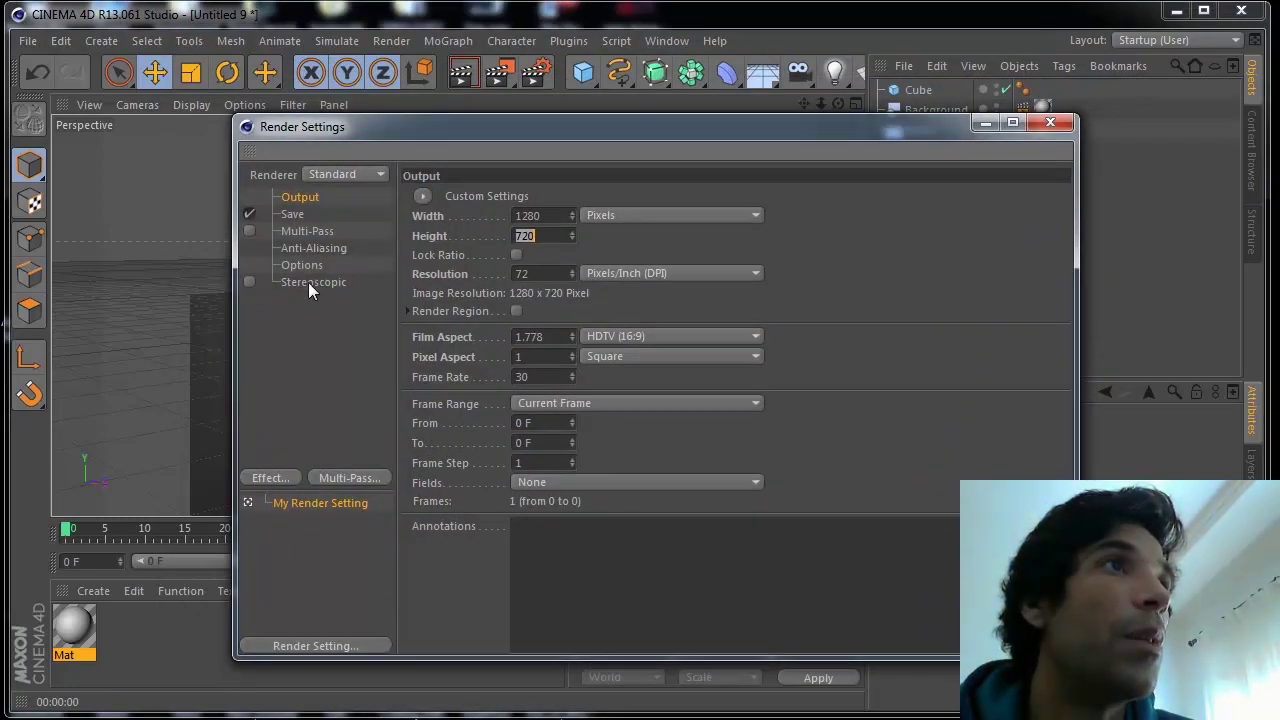
pyautogui.moveTo(445, 127); pyautogui.dragTo(437, 105)
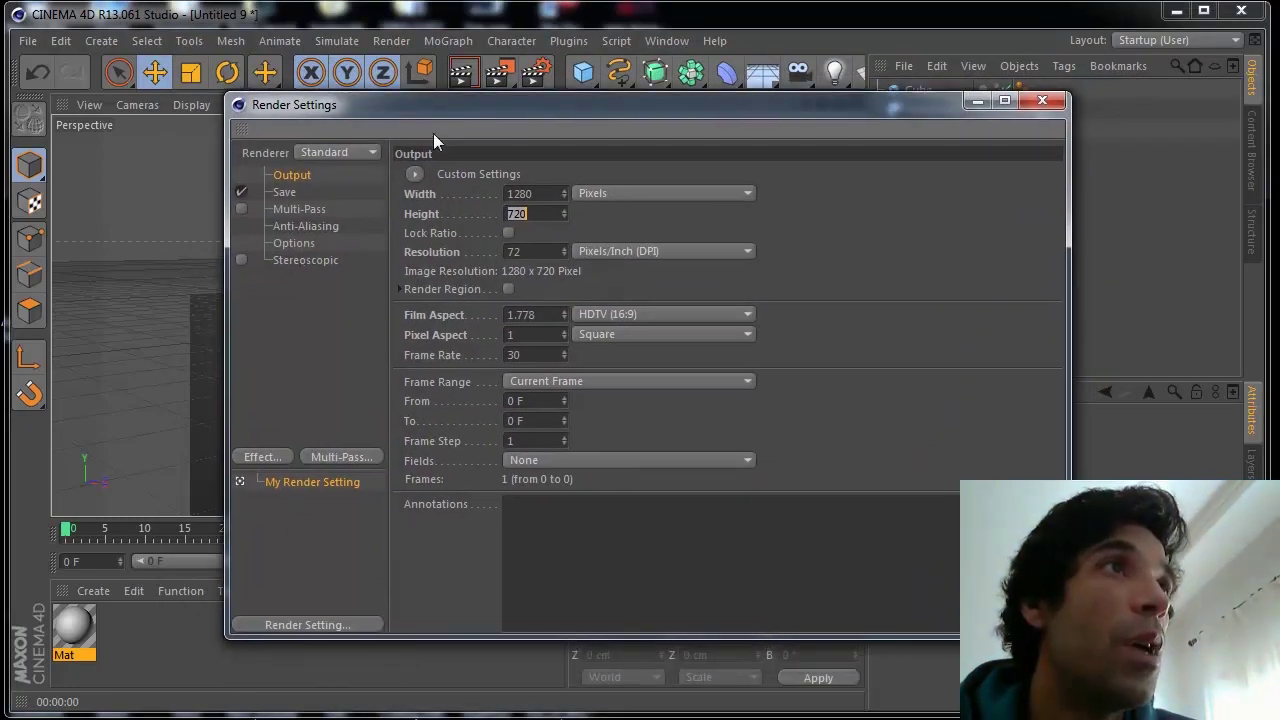
# Step: Add the Global Illumination and Ambient Occlusion render effects
pyautogui.click(271, 456)
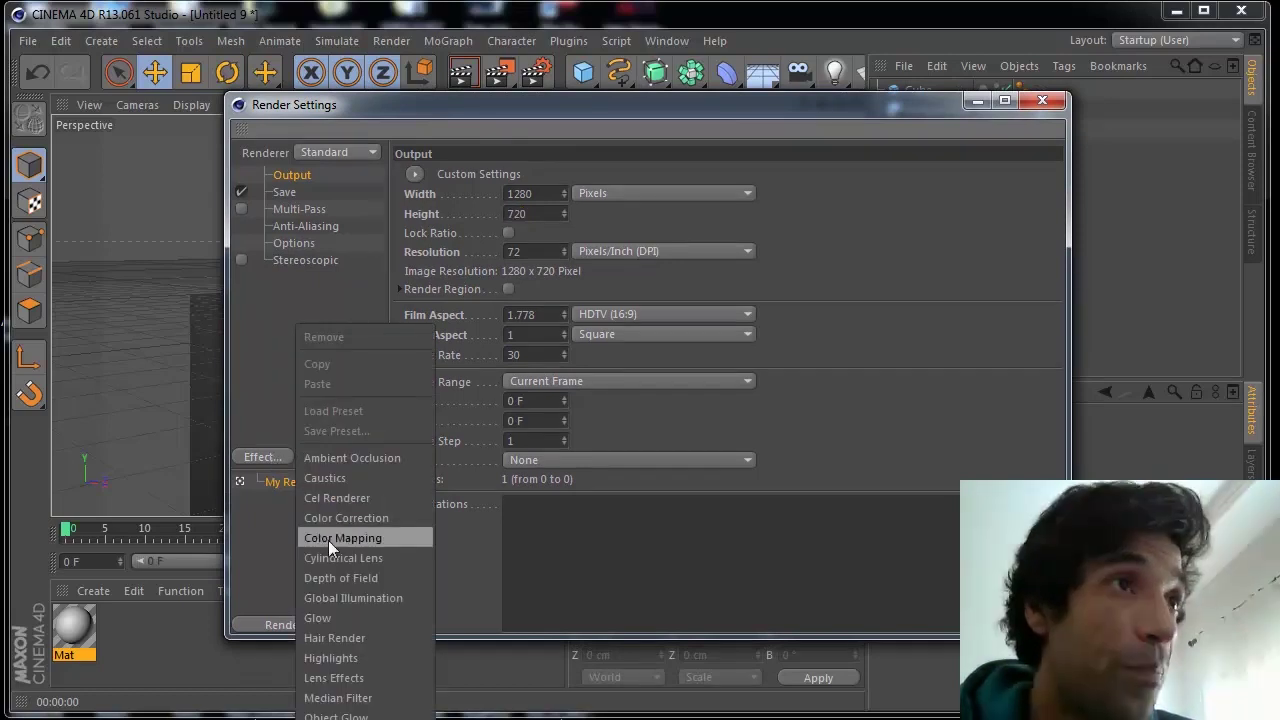
pyautogui.click(351, 599)
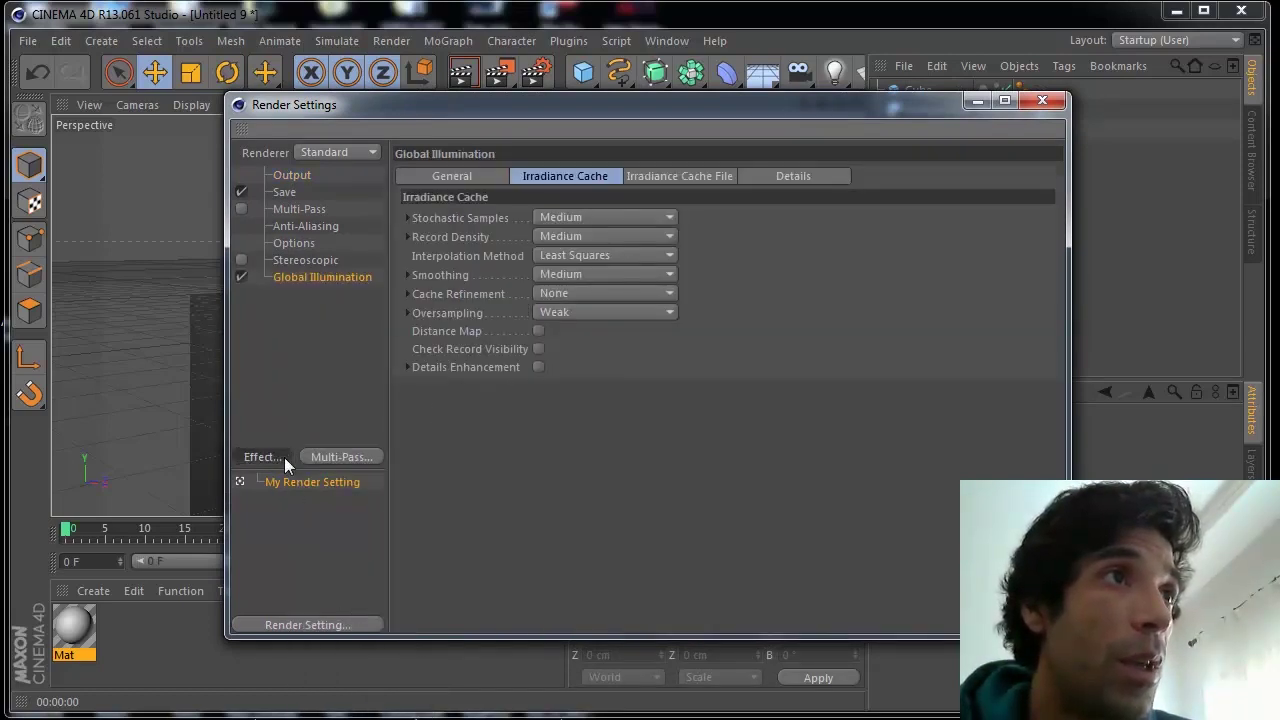
pyautogui.click(284, 457)
pyautogui.click(323, 478)
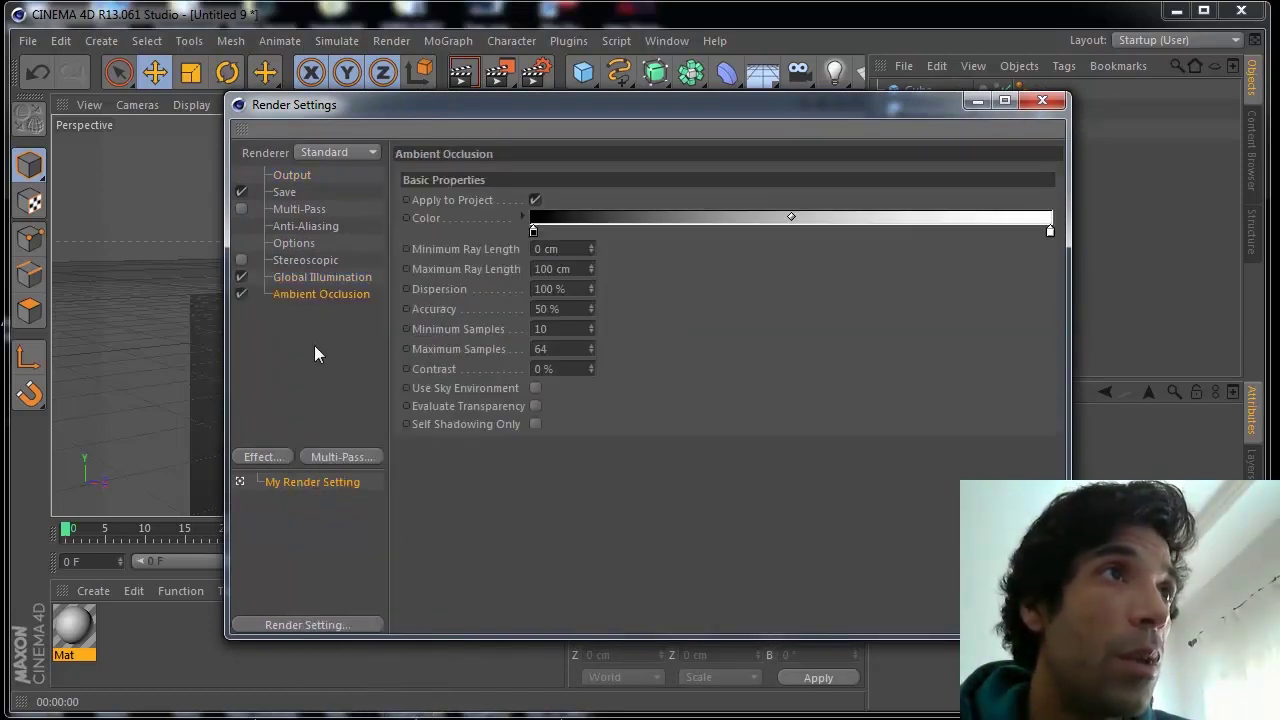
# Step: Set Anti-Aliasing to Best, review the Save and Output settings, and close Render Settings
pyautogui.click(296, 228)
pyautogui.click(611, 175)
pyautogui.click(575, 236)
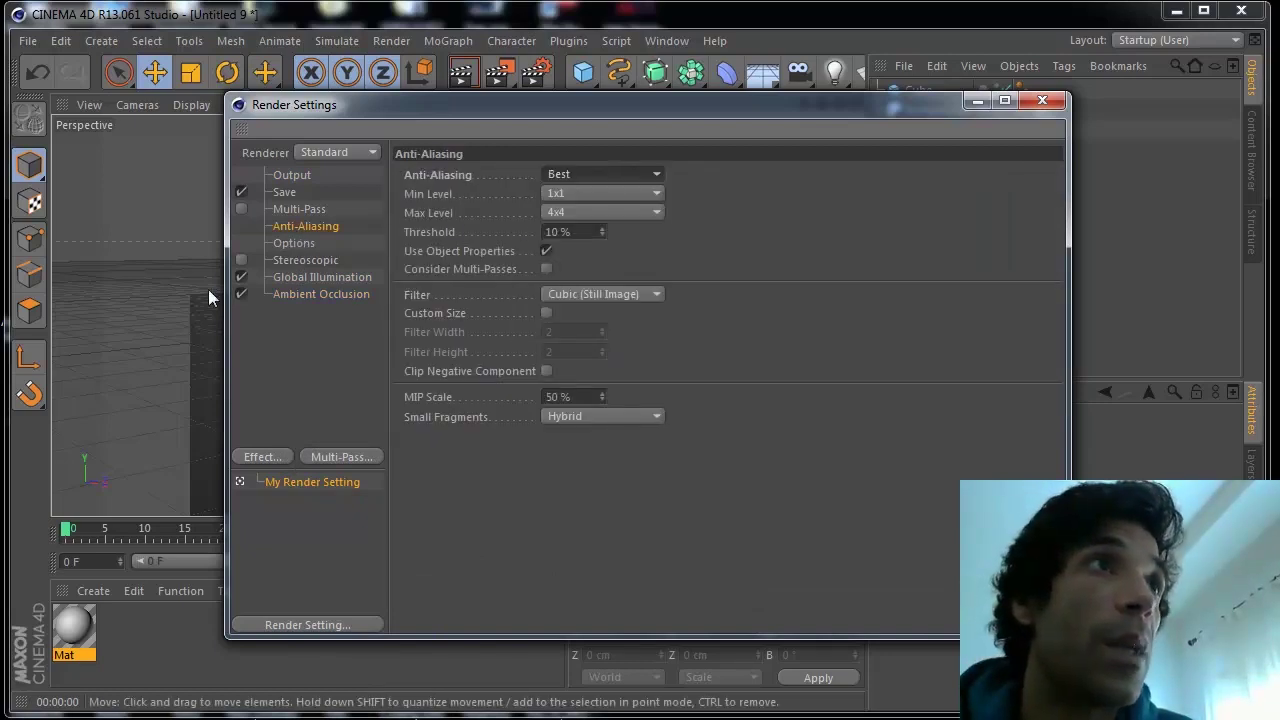
pyautogui.click(284, 192)
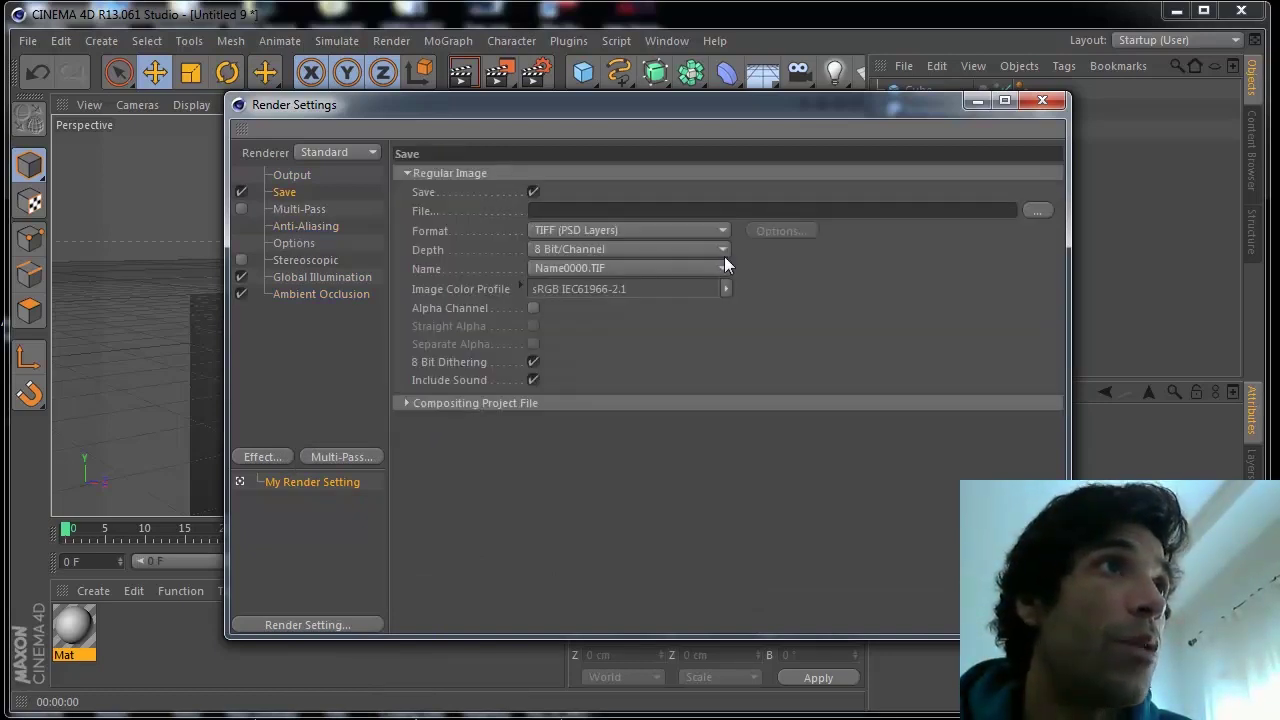
pyautogui.click(305, 175)
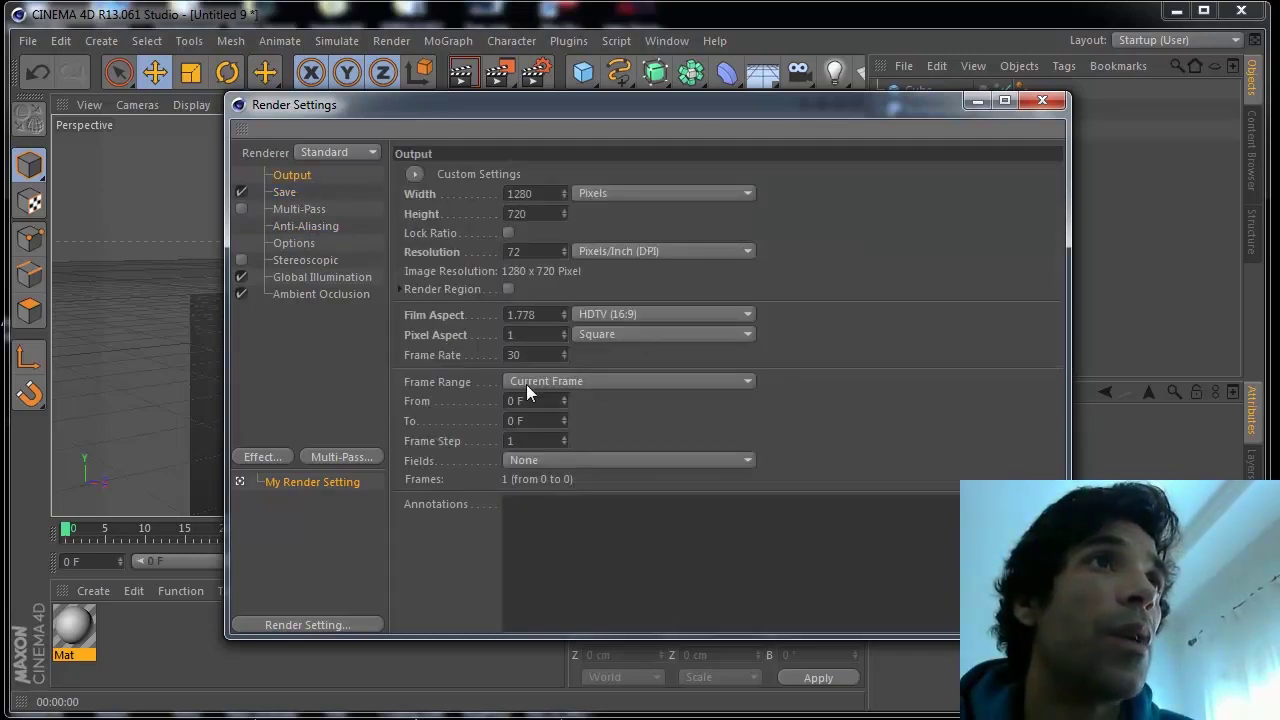
pyautogui.click(1042, 101)
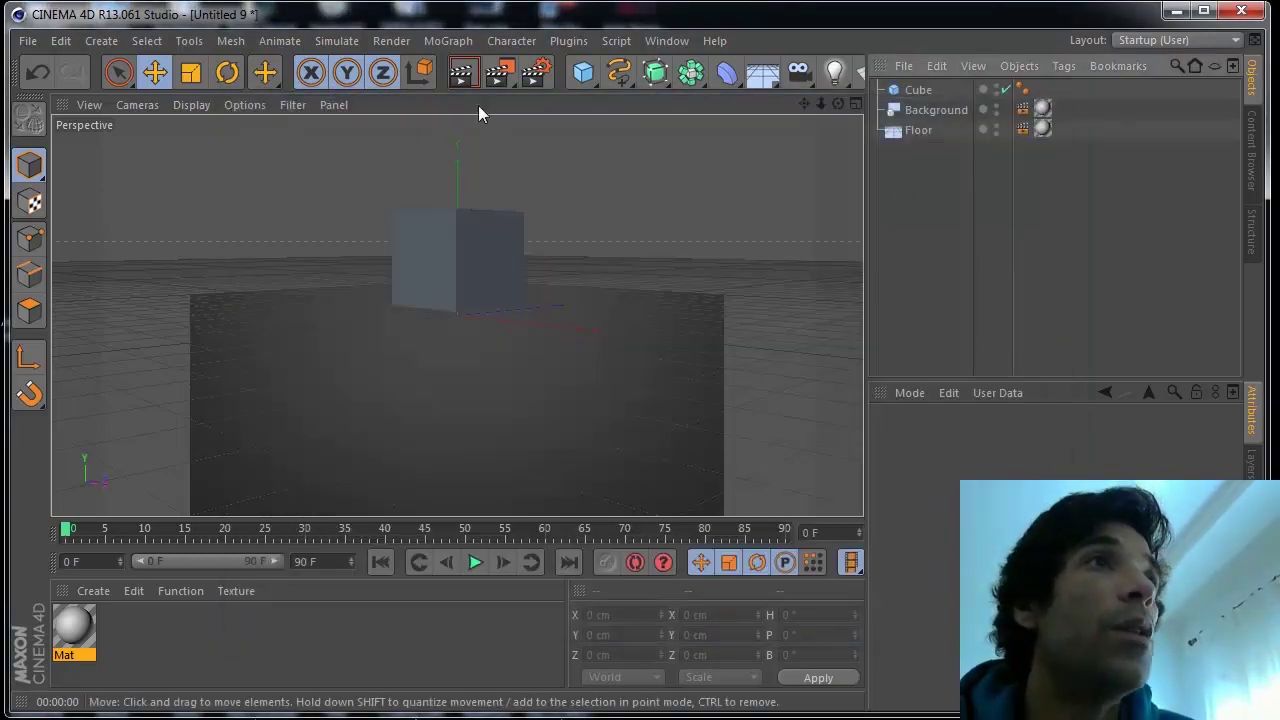
# Step: Test-render the scene in the viewport, then browse the Content Browser's light presets
pyautogui.click(462, 74)
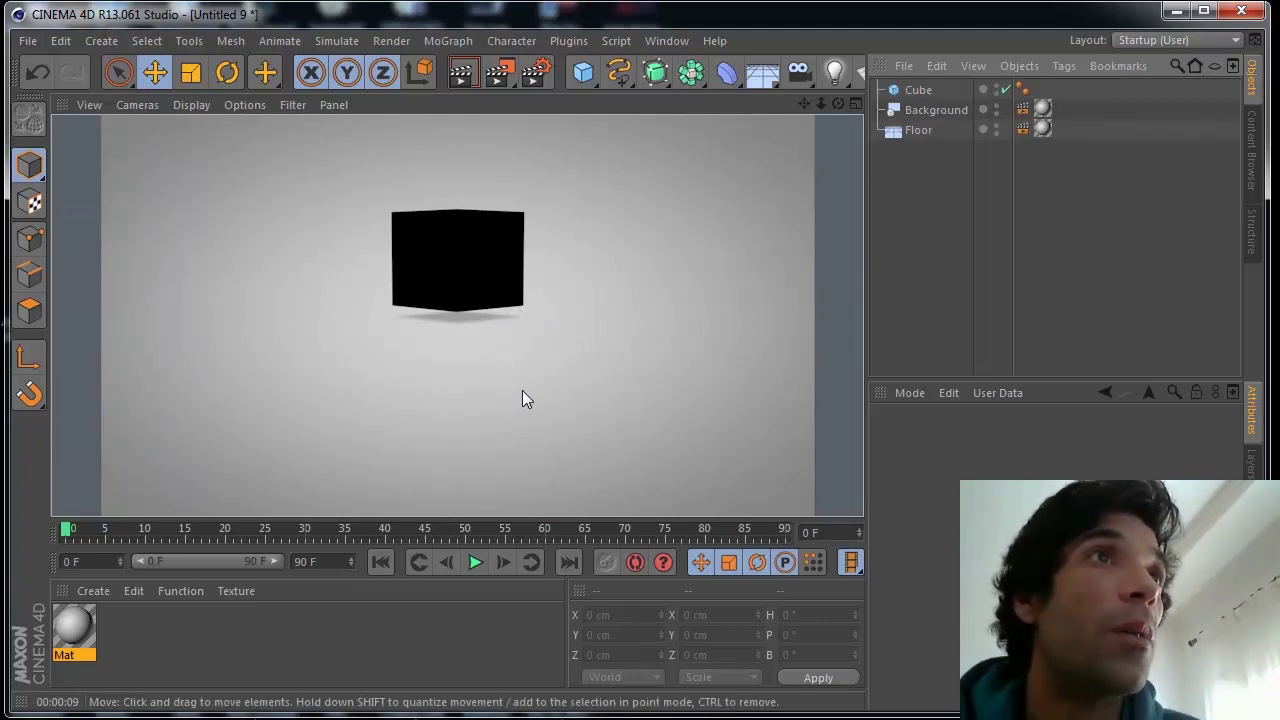
pyautogui.click(1250, 140)
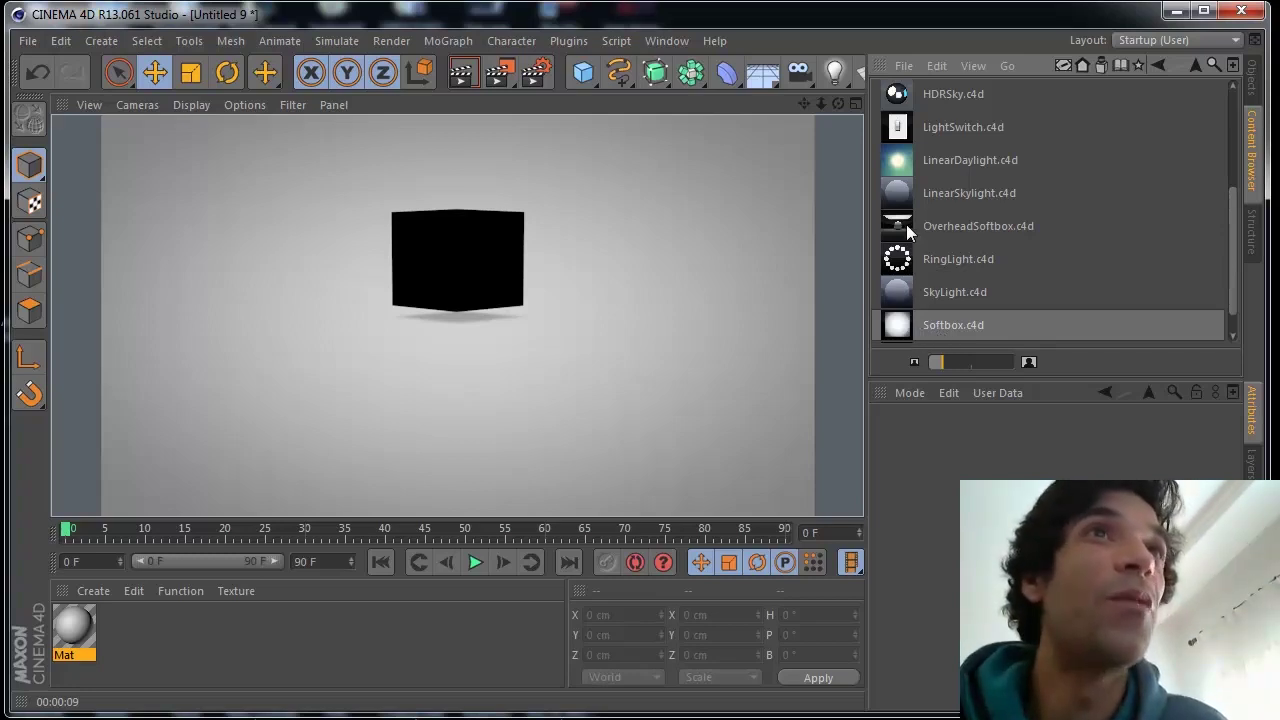
# Step: Add the OverheadSoftbox.c4d and Softbox.c4d light presets to the scene
pyautogui.moveTo(906, 226); pyautogui.dragTo(755, 186)
pyautogui.moveTo(645, 176); pyautogui.dragTo(642, 178)
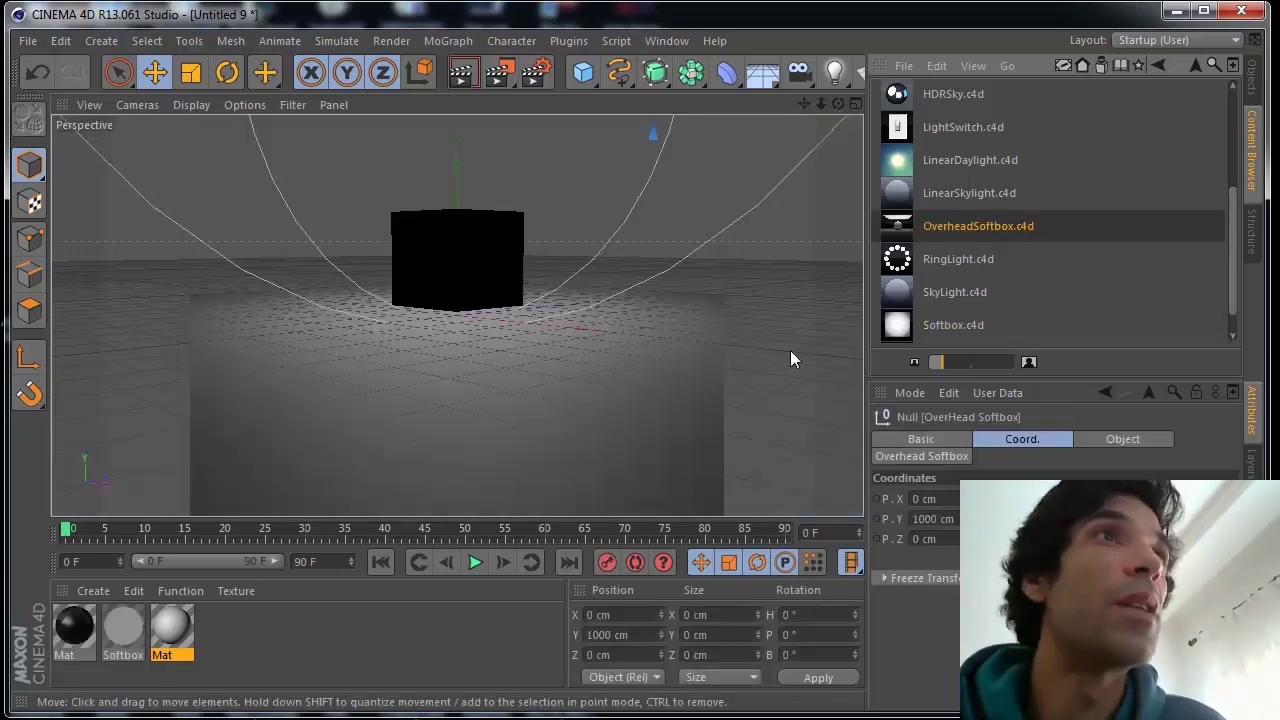
pyautogui.moveTo(905, 323); pyautogui.dragTo(428, 318)
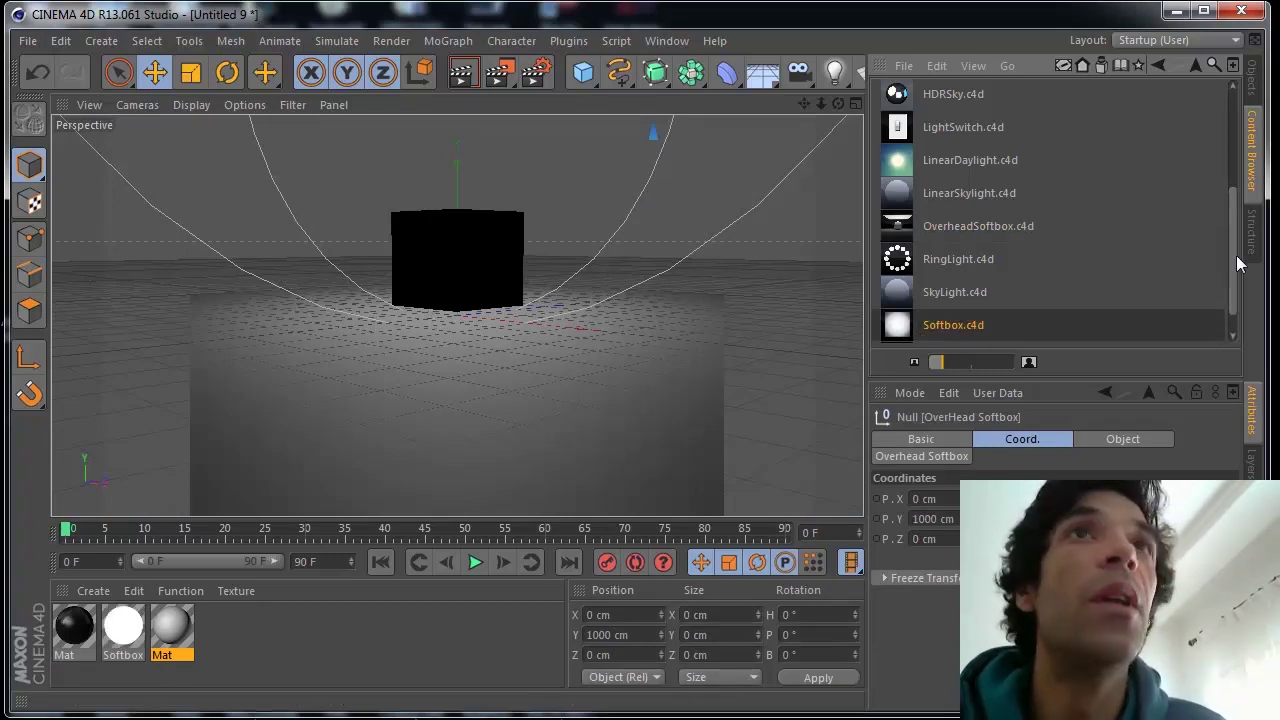
pyautogui.scroll(-1, 1236, 262)
pyautogui.moveTo(908, 295); pyautogui.dragTo(674, 315)
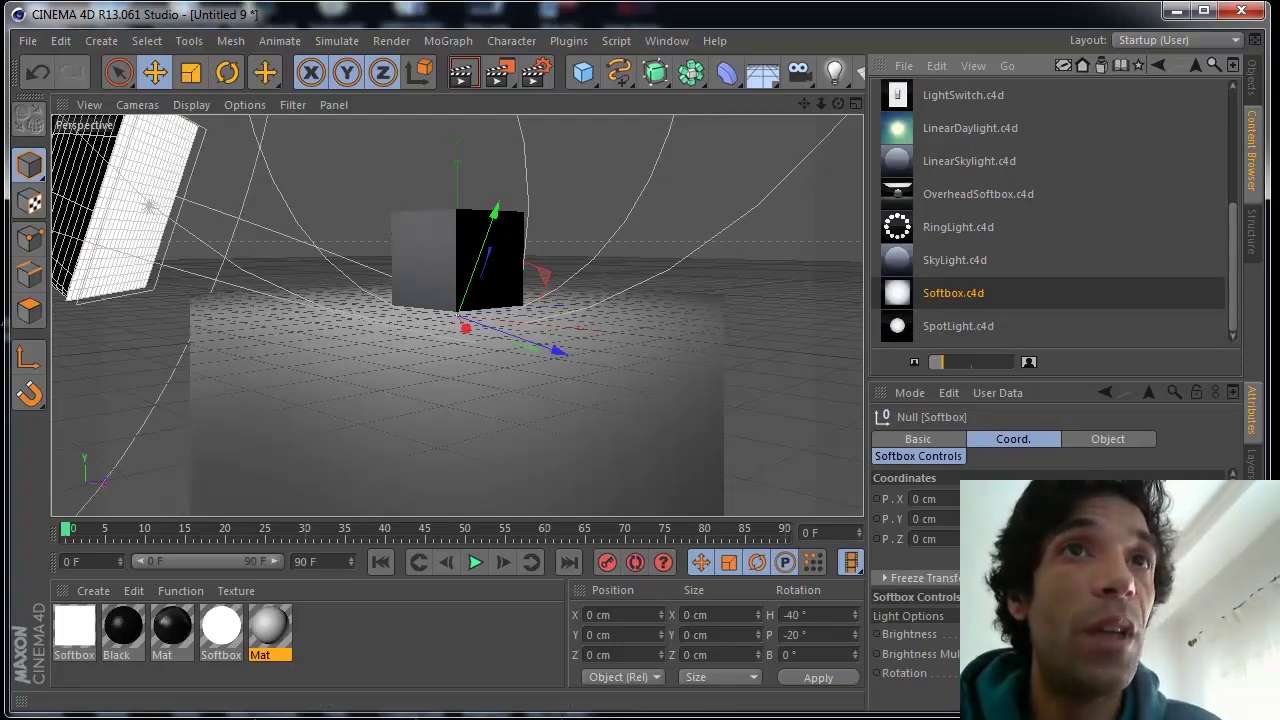
# Step: Place the Softbox beside the cube, angled at H 12° and P -18°
pyautogui.scroll(-2, 915, 580)
pyautogui.keyDown('alt'); pyautogui.moveTo(460, 320); pyautogui.dragTo(600, 305); pyautogui.keyUp('alt')
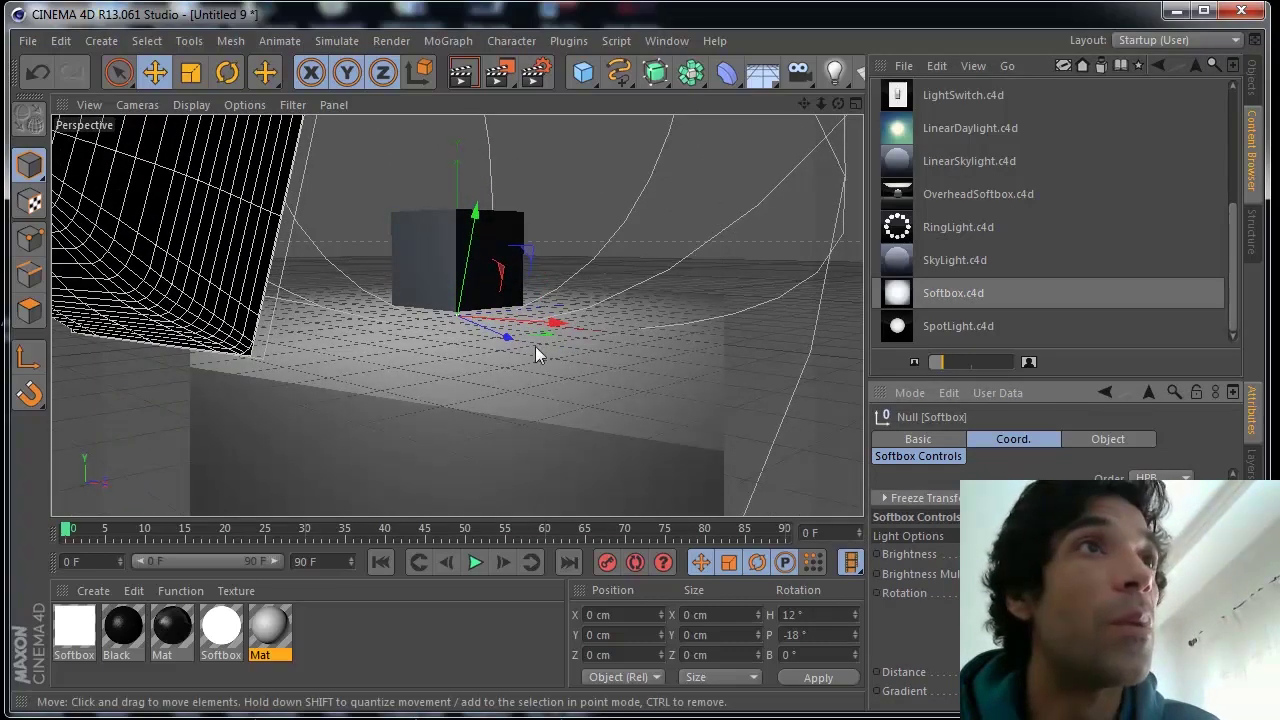
pyautogui.moveTo(510, 339); pyautogui.dragTo(420, 343)
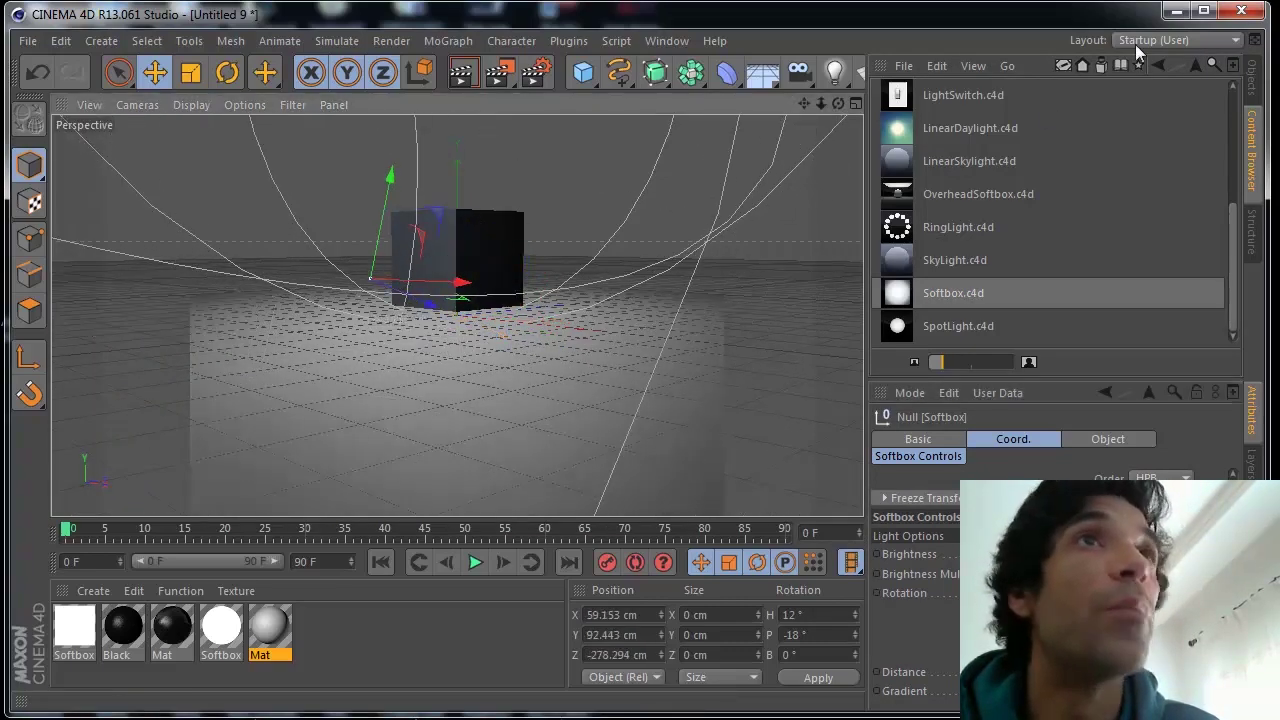
pyautogui.doubleClick(317, 625)
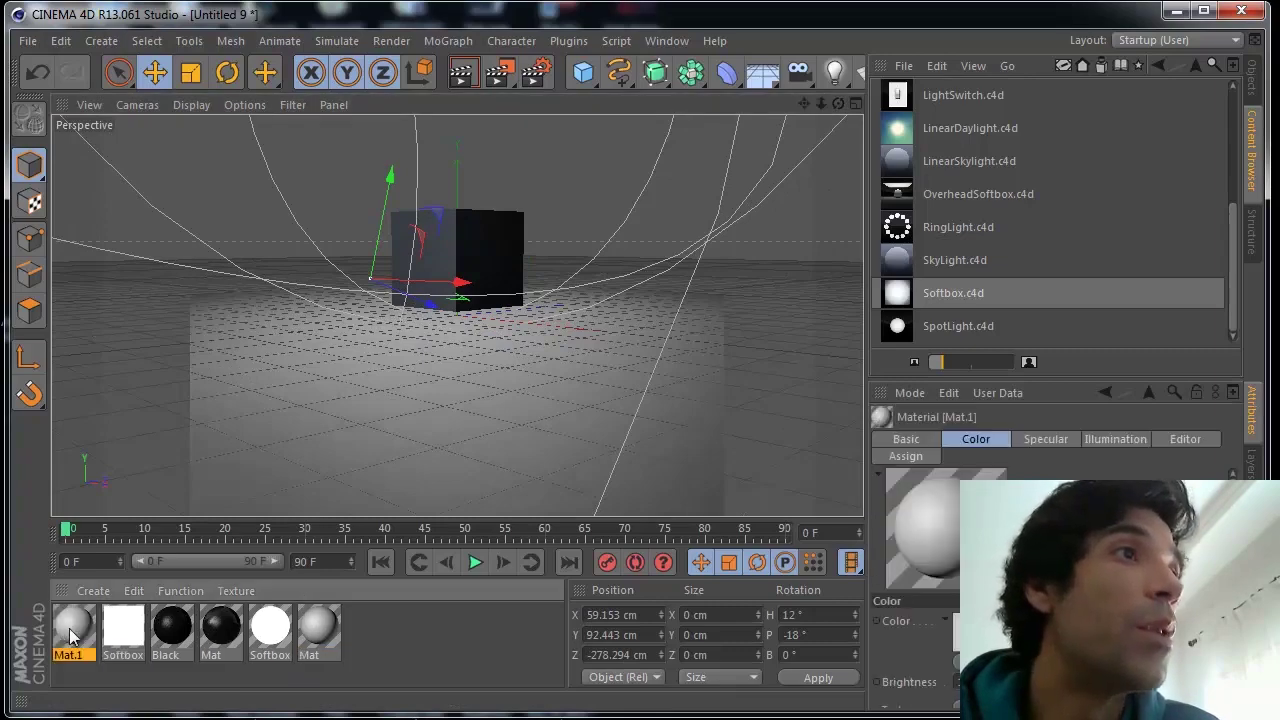
# Step: Set the new Mat.1 material's colour to red
pyautogui.doubleClick(72, 628)
pyautogui.moveTo(449, 101); pyautogui.dragTo(475, 97)
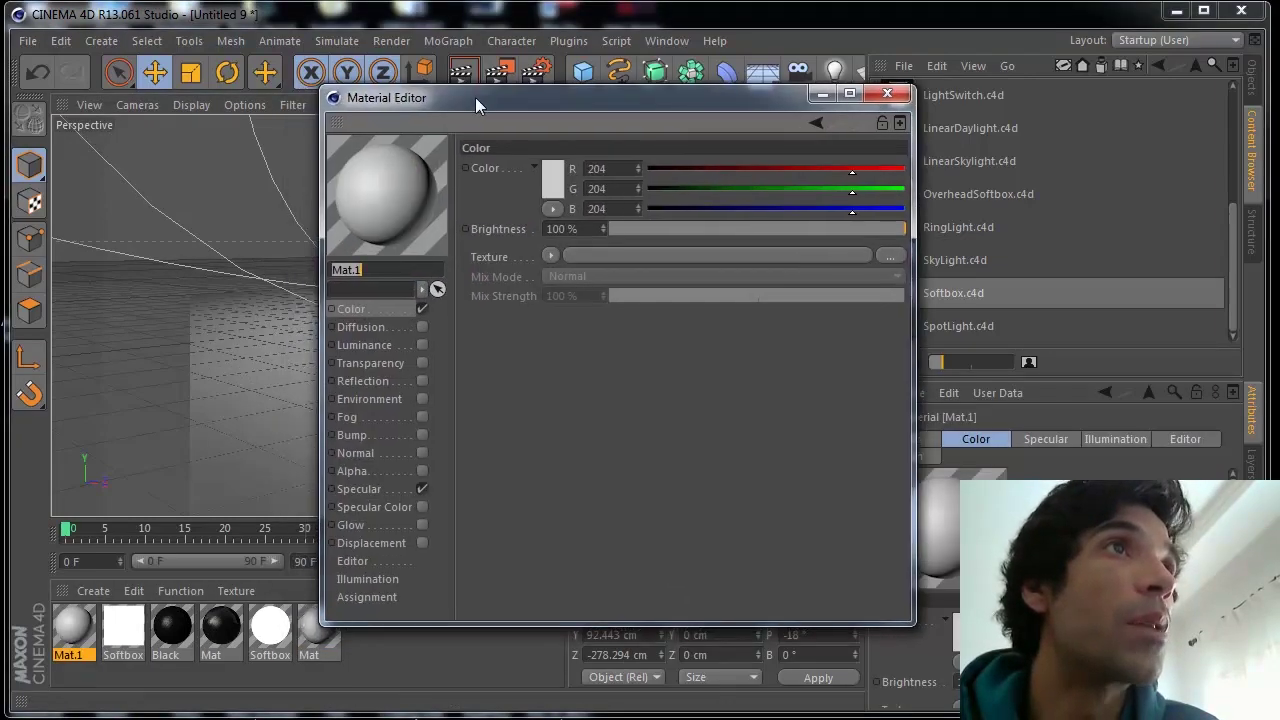
pyautogui.click(555, 175)
pyautogui.moveTo(518, 152); pyautogui.dragTo(562, 125)
pyautogui.click(519, 270)
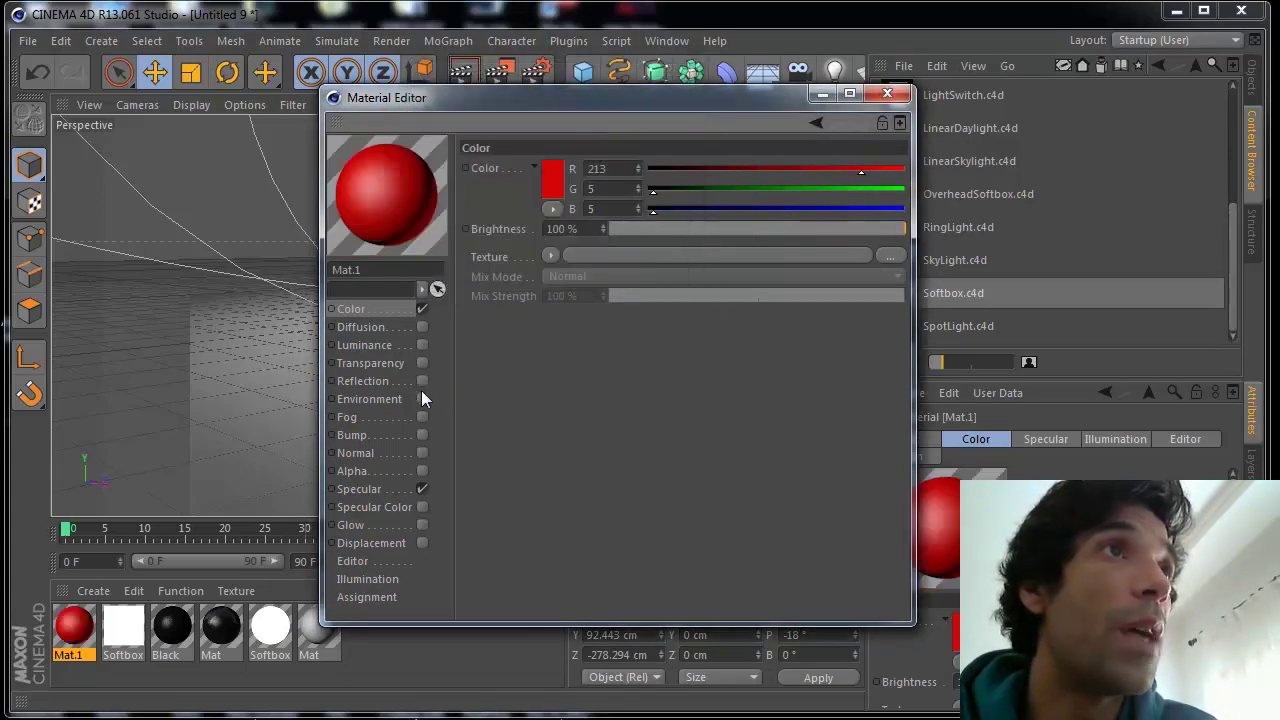
# Step: Enable Fresnel reflection on Mat.1 with 7% brightness and 27% mix strength, then close the editor
pyautogui.click(385, 385)
pyautogui.click(422, 381)
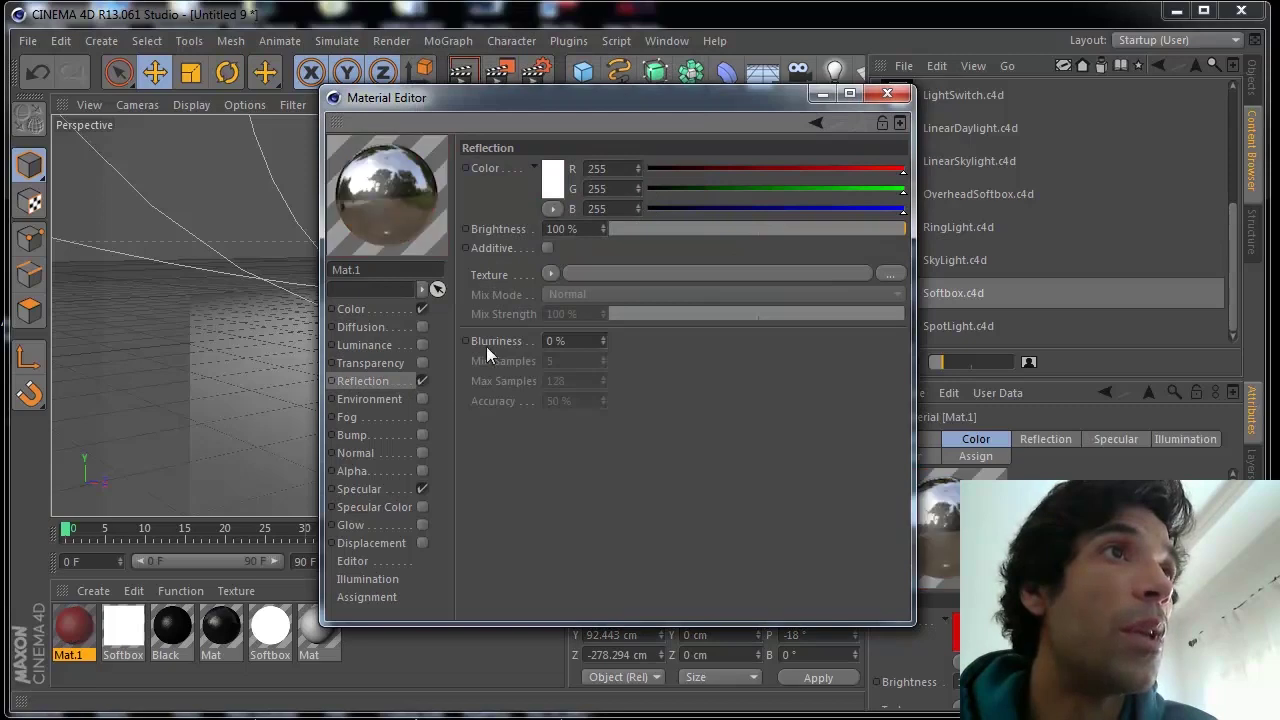
pyautogui.click(551, 274)
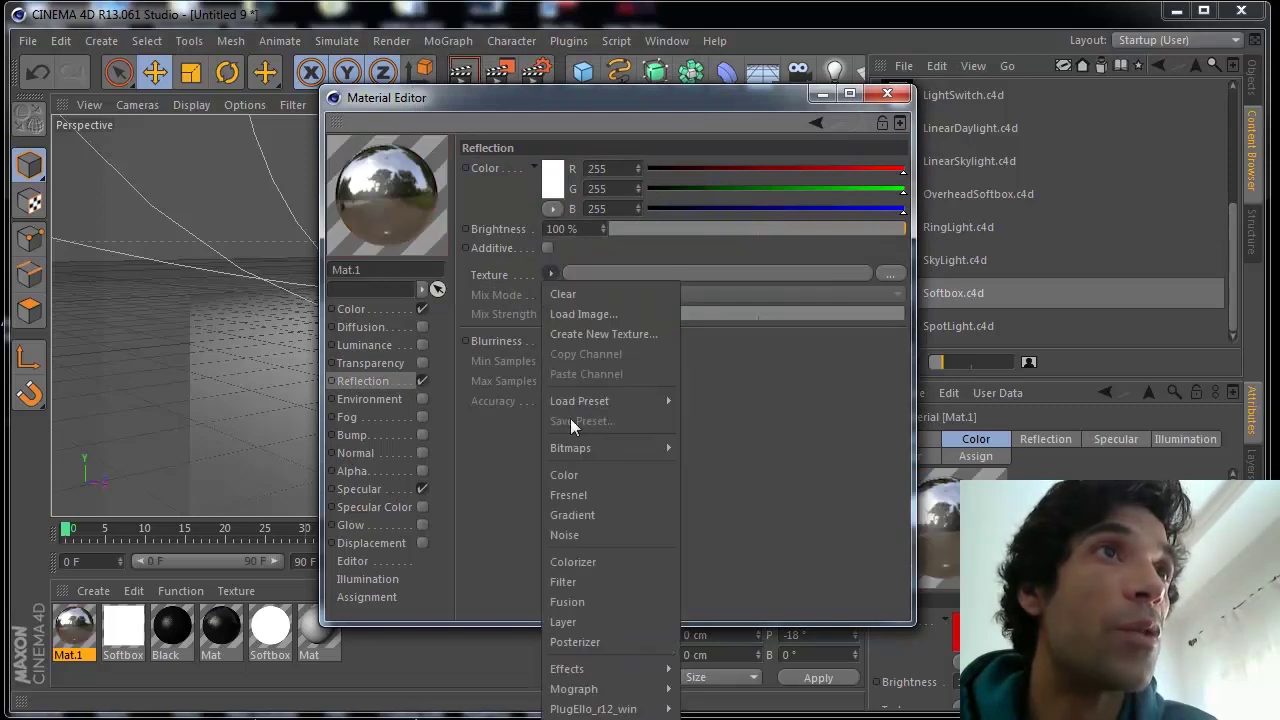
pyautogui.click(584, 494)
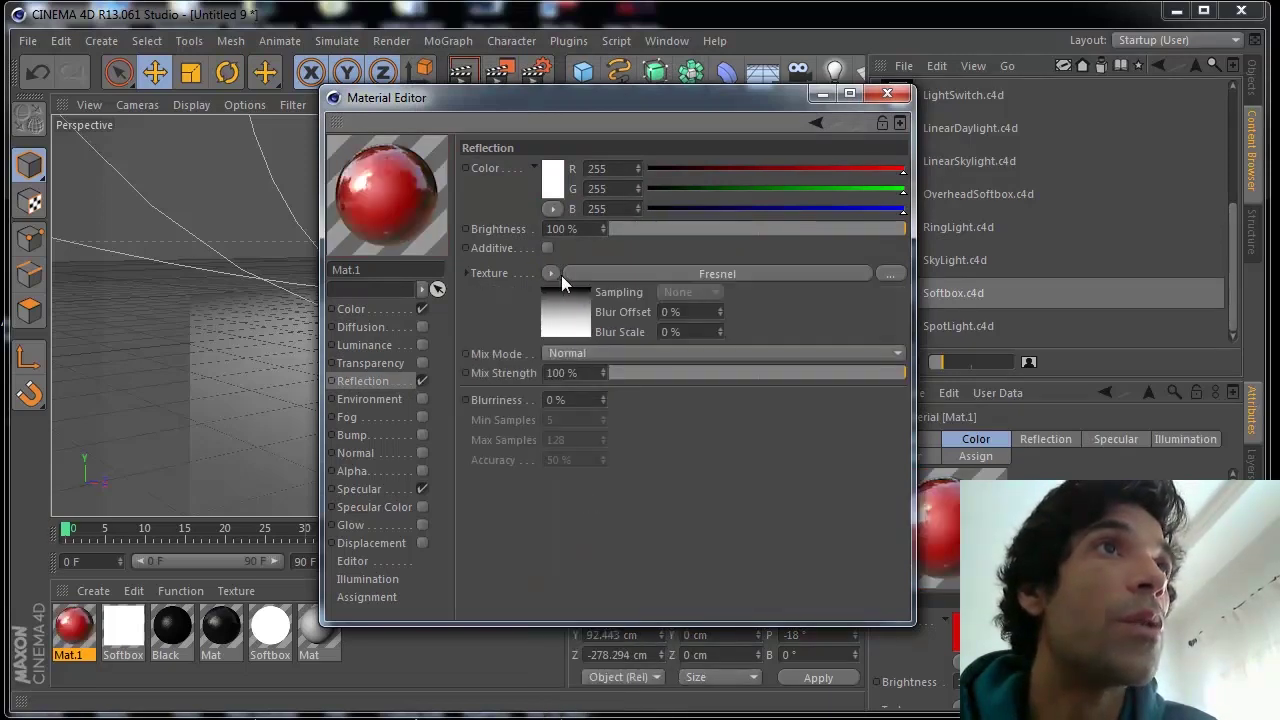
pyautogui.moveTo(632, 231)
pyautogui.mouseDown()
pyautogui.moveTo(651, 224)
pyautogui.moveTo(638, 228)
pyautogui.mouseUp()
pyautogui.moveTo(670, 376); pyautogui.dragTo(689, 377)
pyautogui.moveTo(638, 229); pyautogui.dragTo(631, 231)
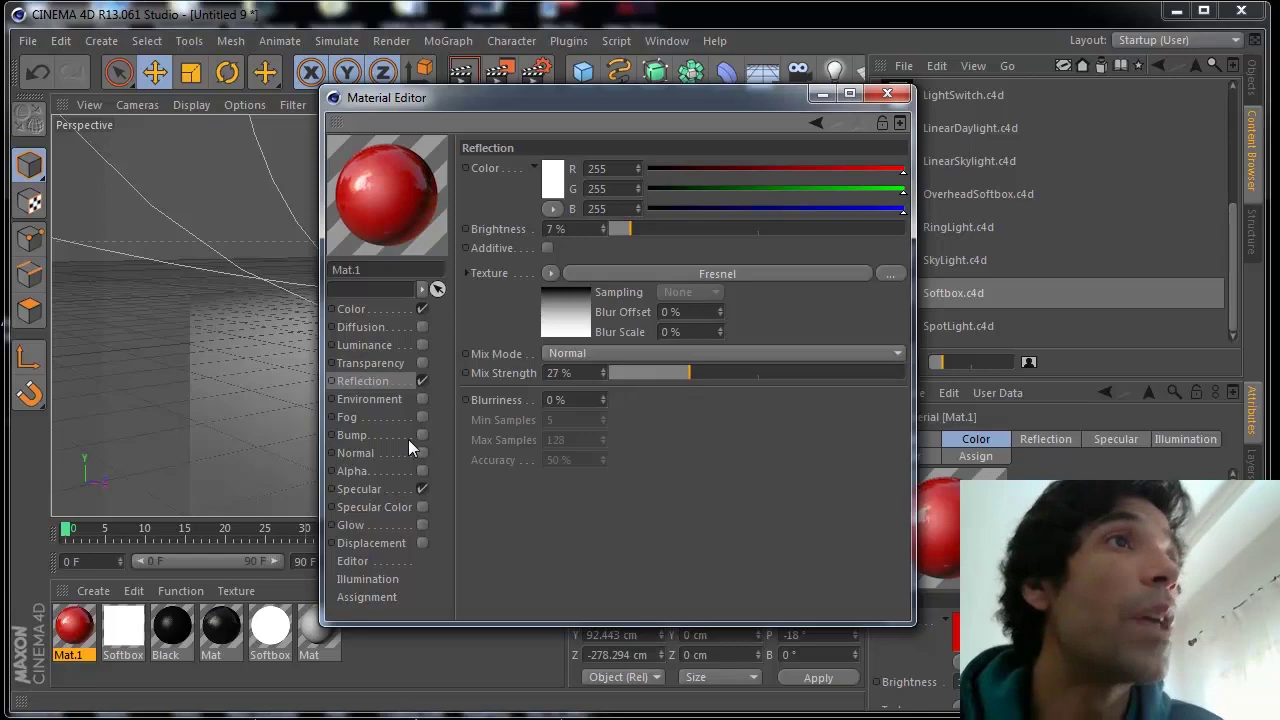
pyautogui.click(887, 93)
# Step: Apply Mat.1 to the cube, tilt it to P -58.763° and B 18.134°, and move it to X -191.185 cm
pyautogui.click(1249, 80)
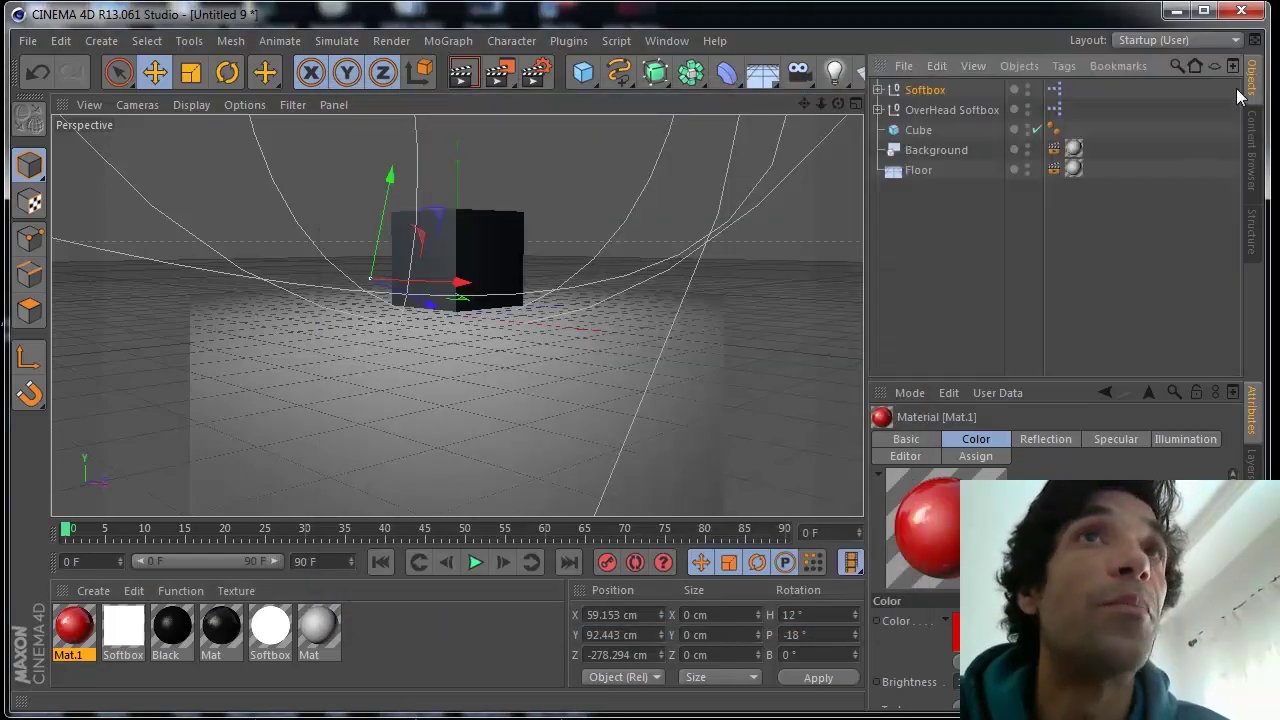
pyautogui.moveTo(80, 622); pyautogui.dragTo(915, 132)
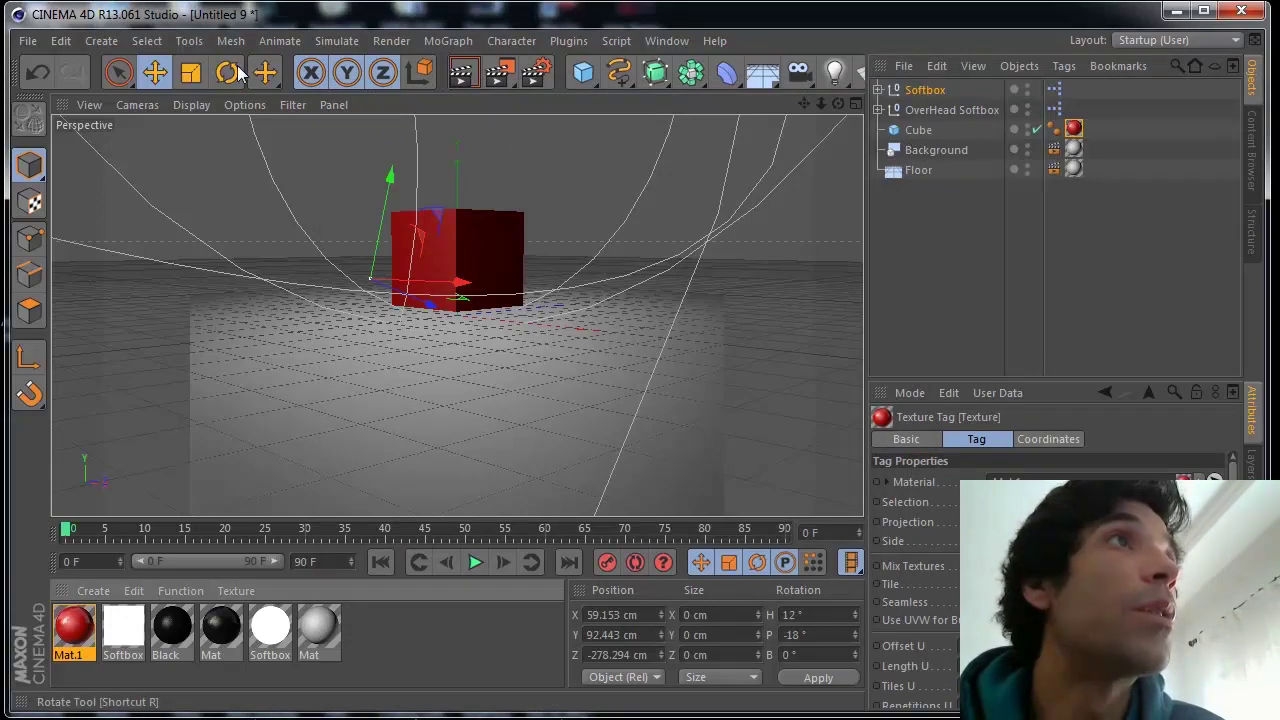
pyautogui.click(233, 70)
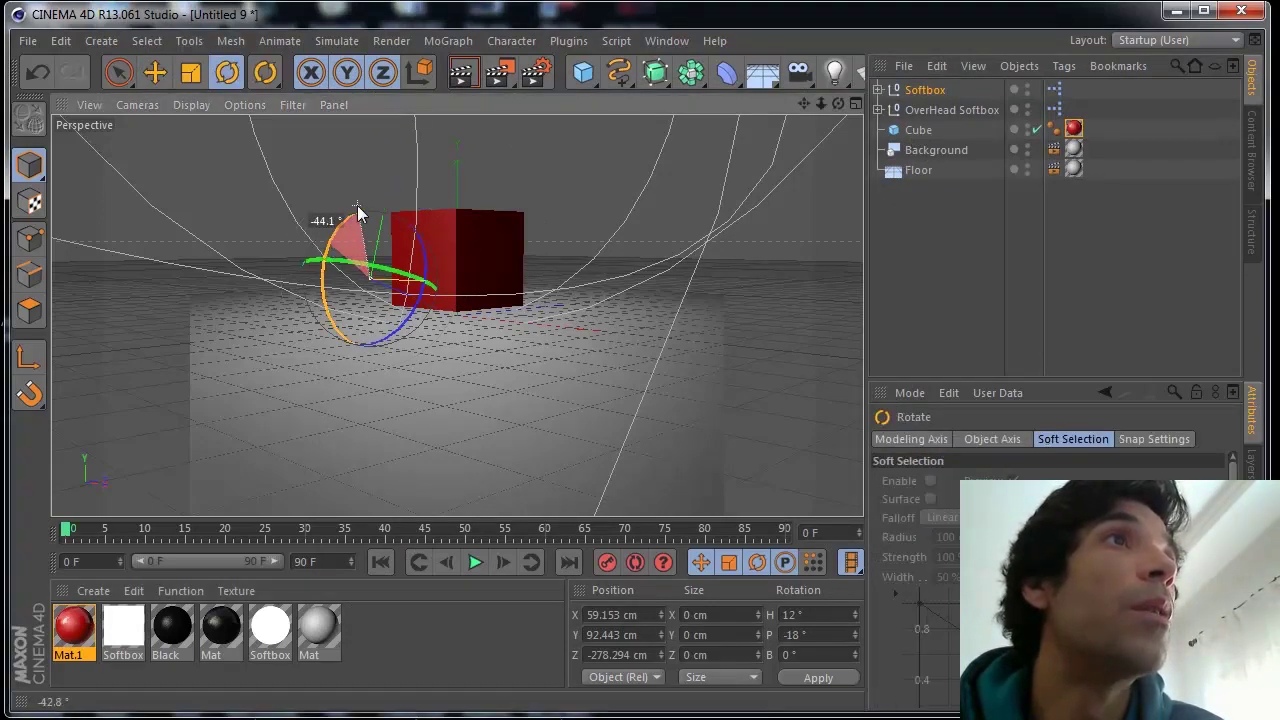
pyautogui.click(926, 134)
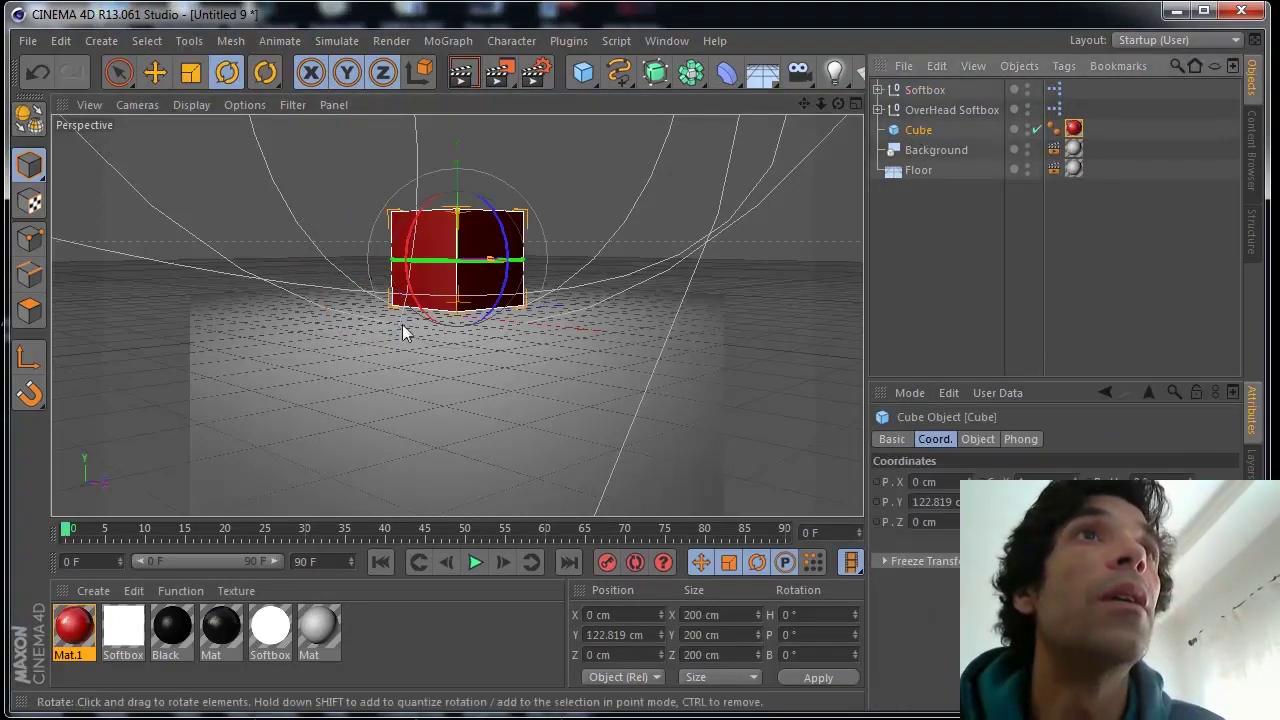
pyautogui.moveTo(414, 229); pyautogui.dragTo(432, 298)
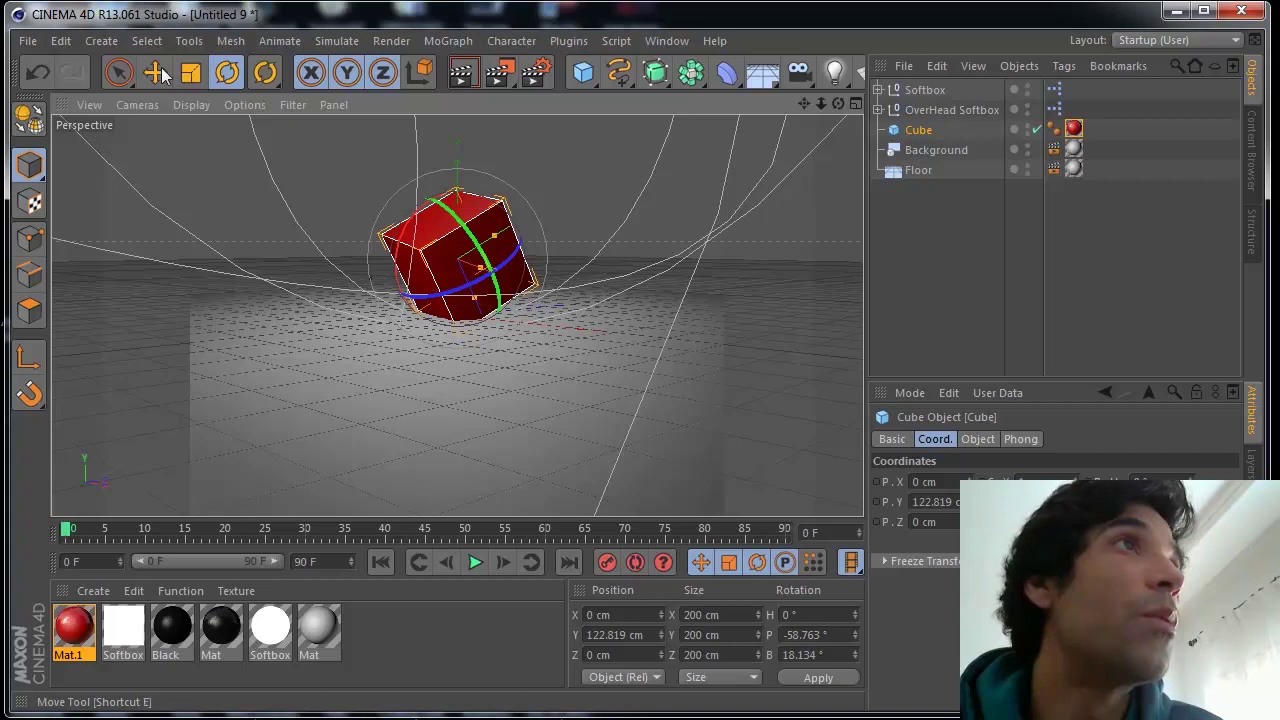
pyautogui.press('e')
pyautogui.moveTo(513, 283); pyautogui.dragTo(456, 330)
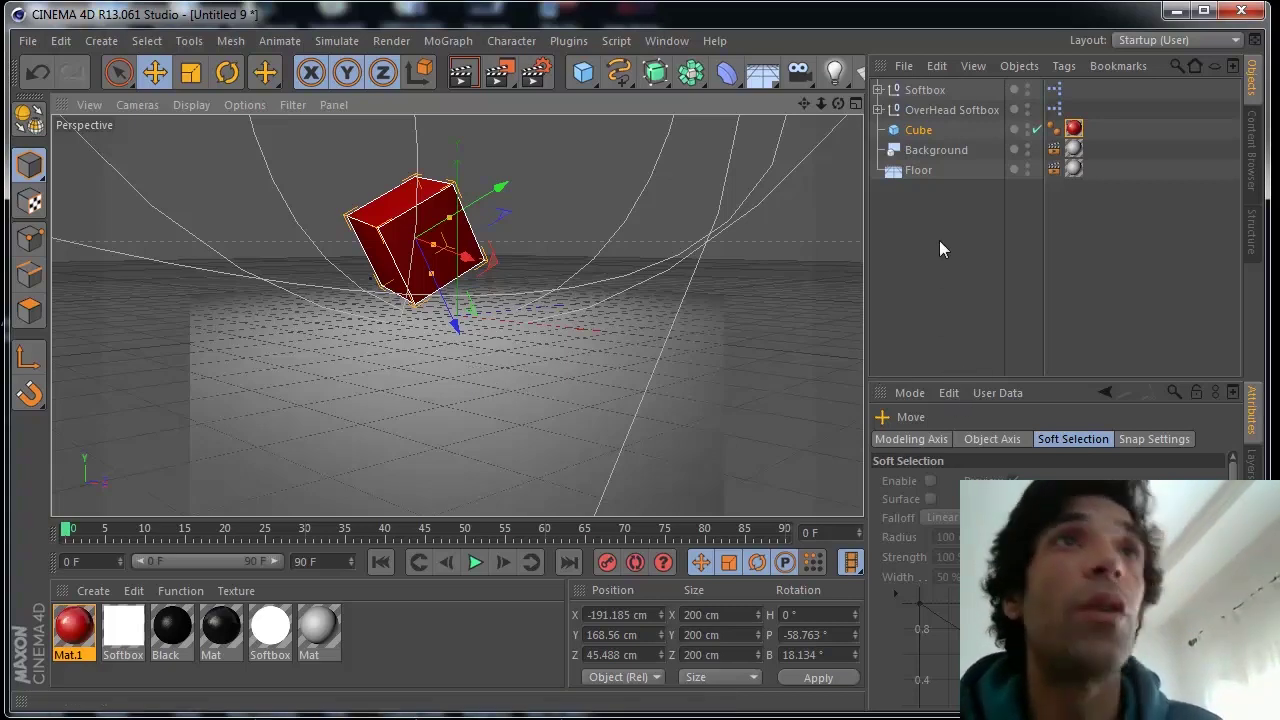
# Step: Start a viewport render of the tilted red cube, which begins with the GI Irradiance Cache pre-pass
pyautogui.click(462, 71)
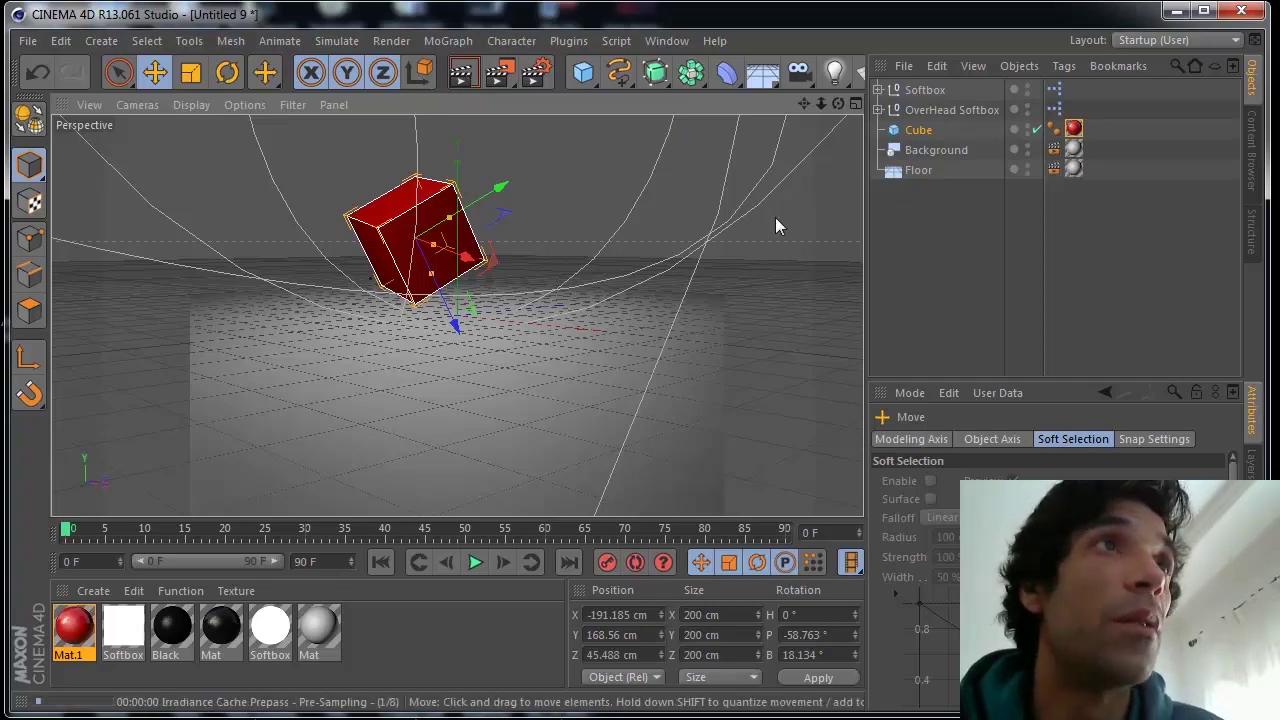